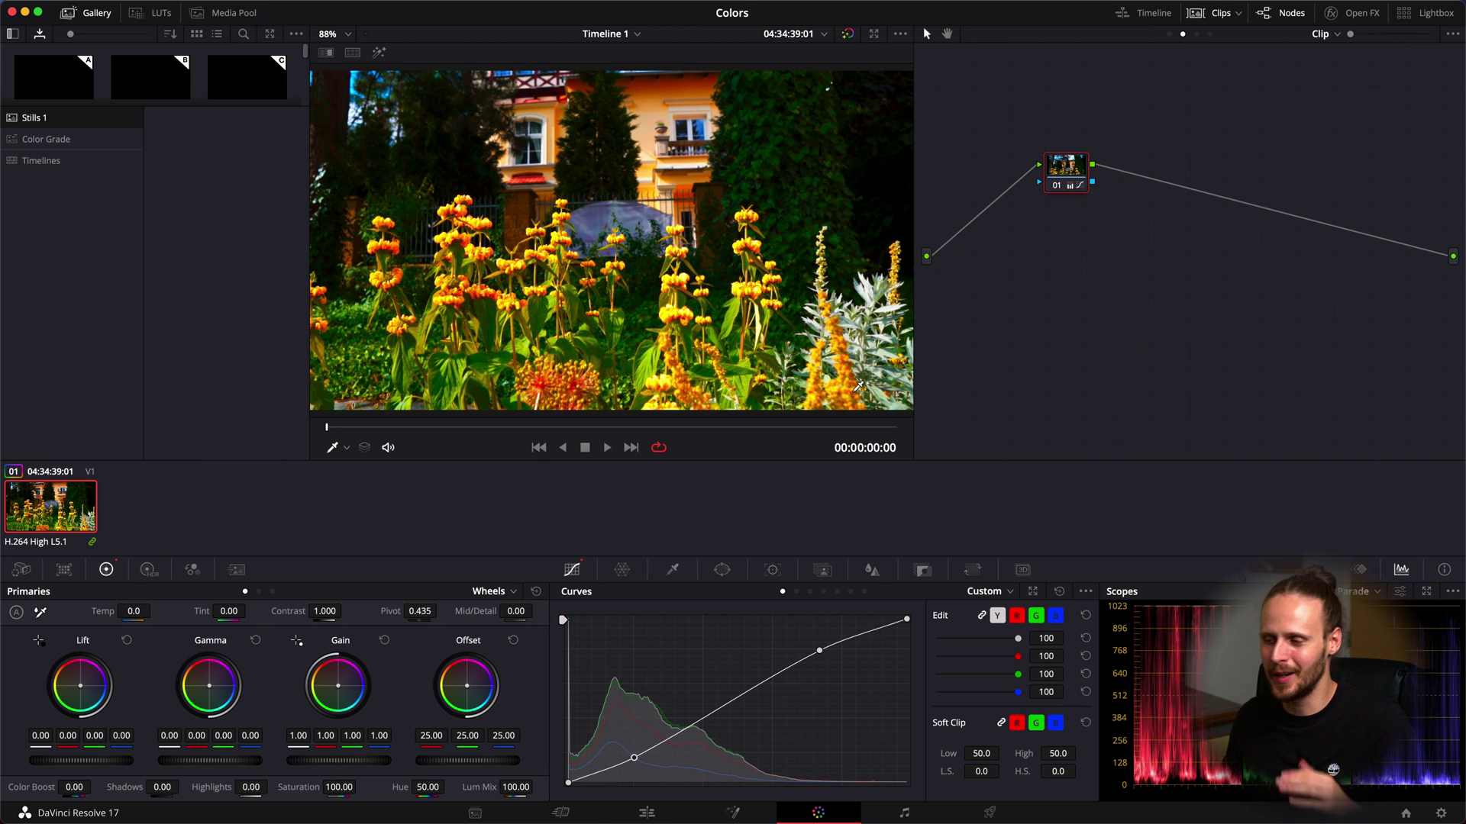
- On the Deliver page, clear all old render jobs and name the output 'false colors'
left_click(990, 813)
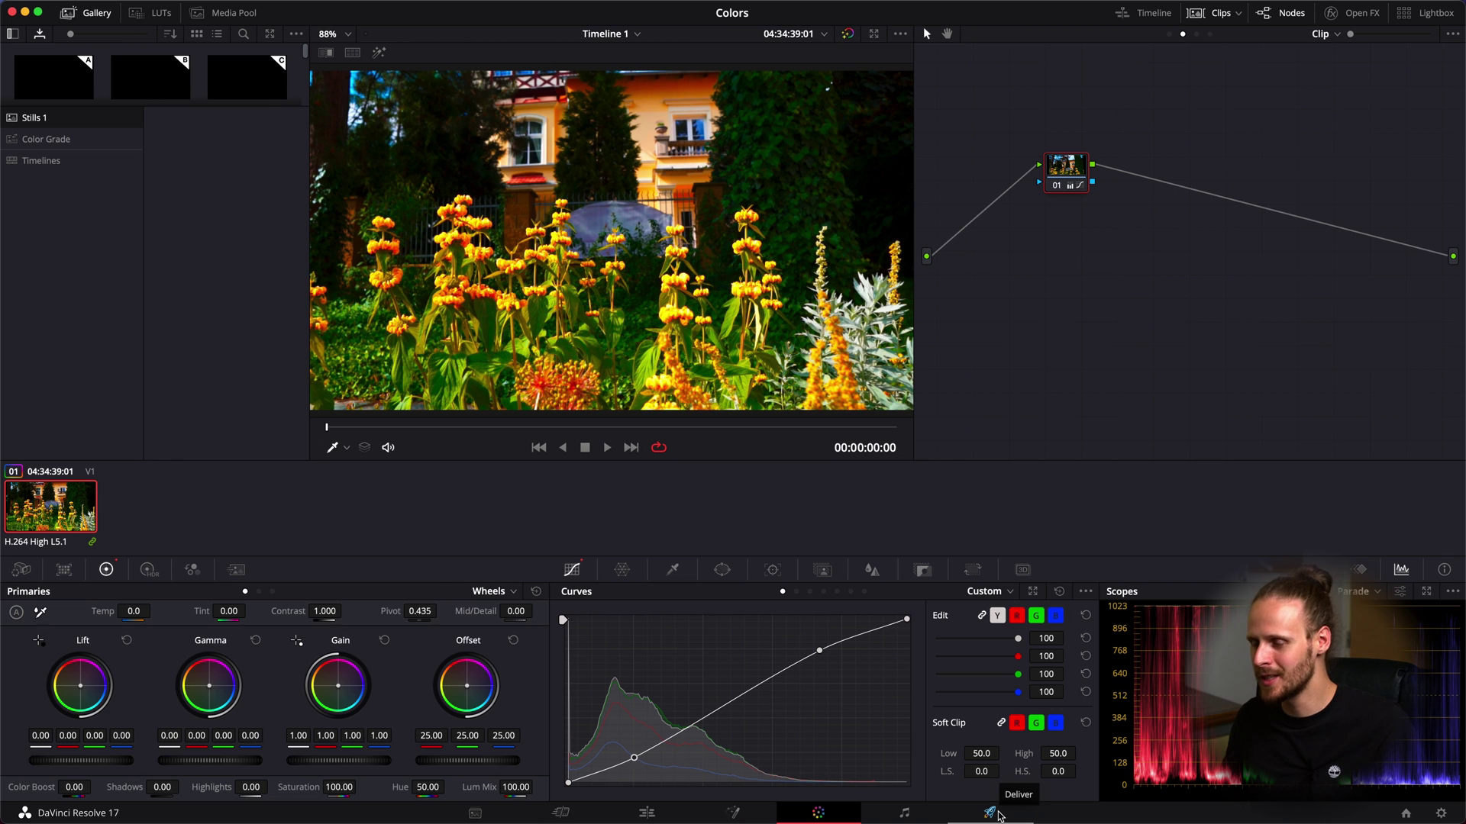
double_click(86, 131)
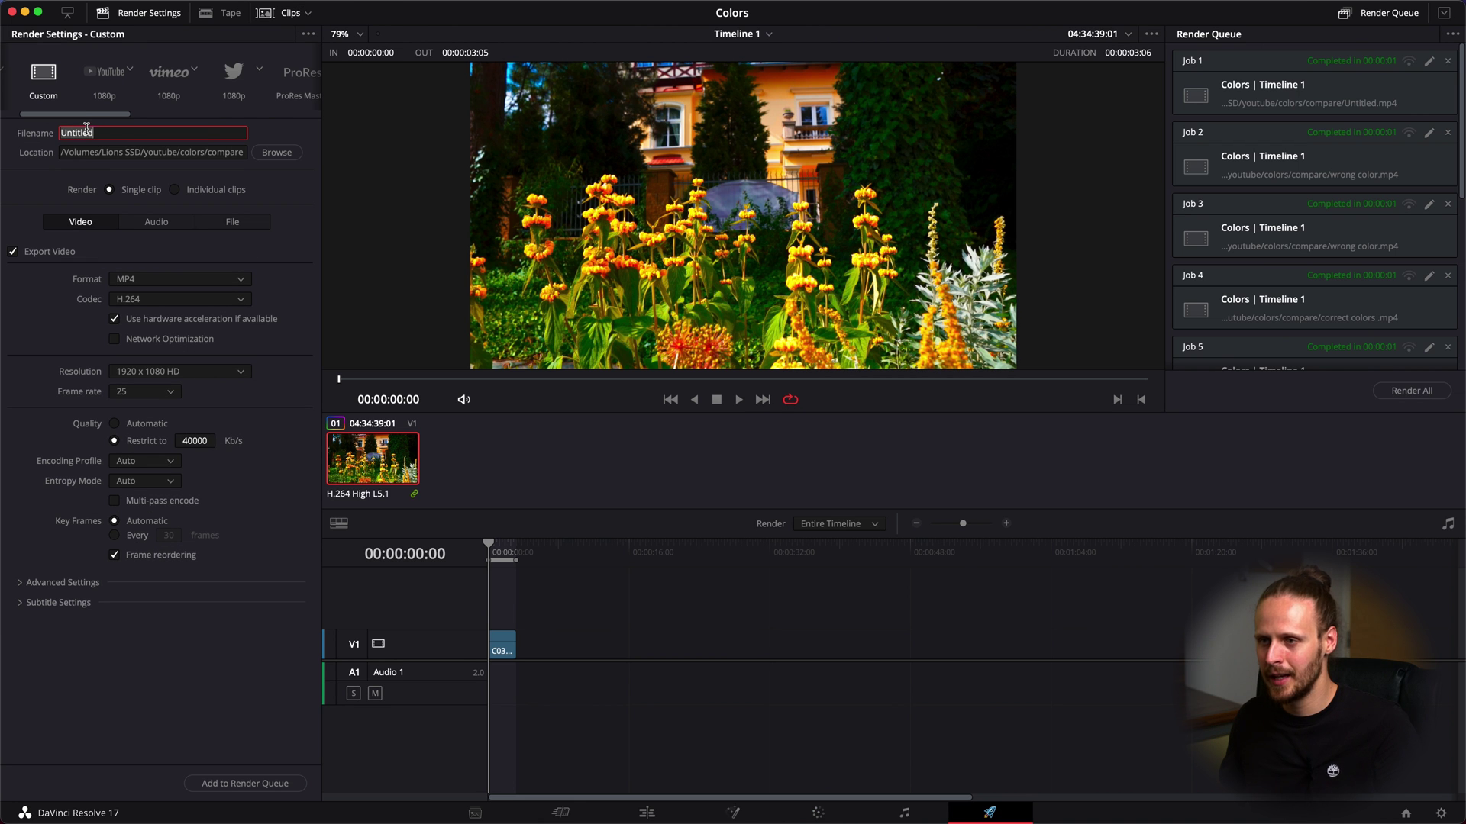
left_click(1453, 35)
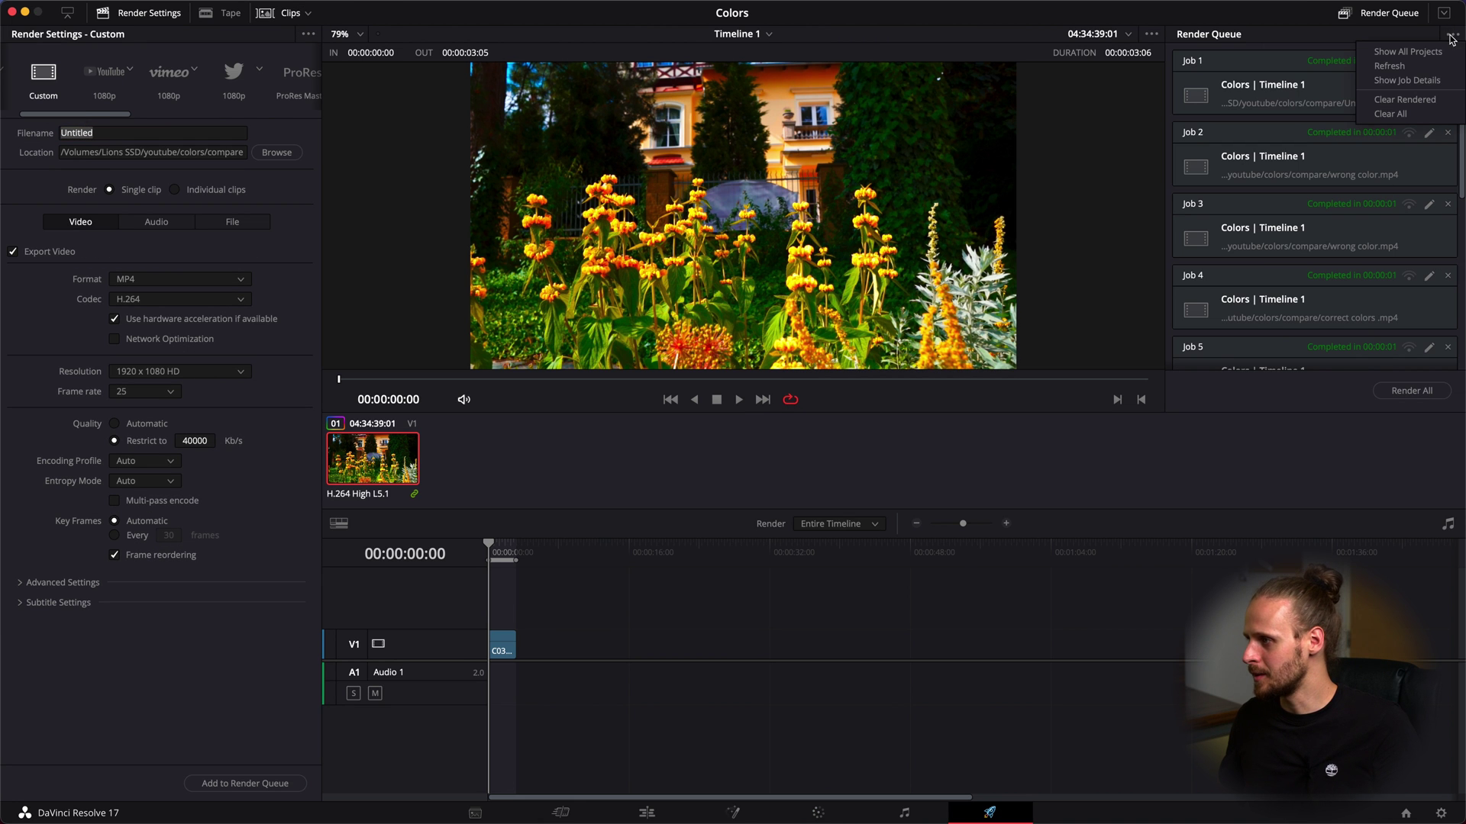
left_click(1404, 100)
double_click(84, 132)
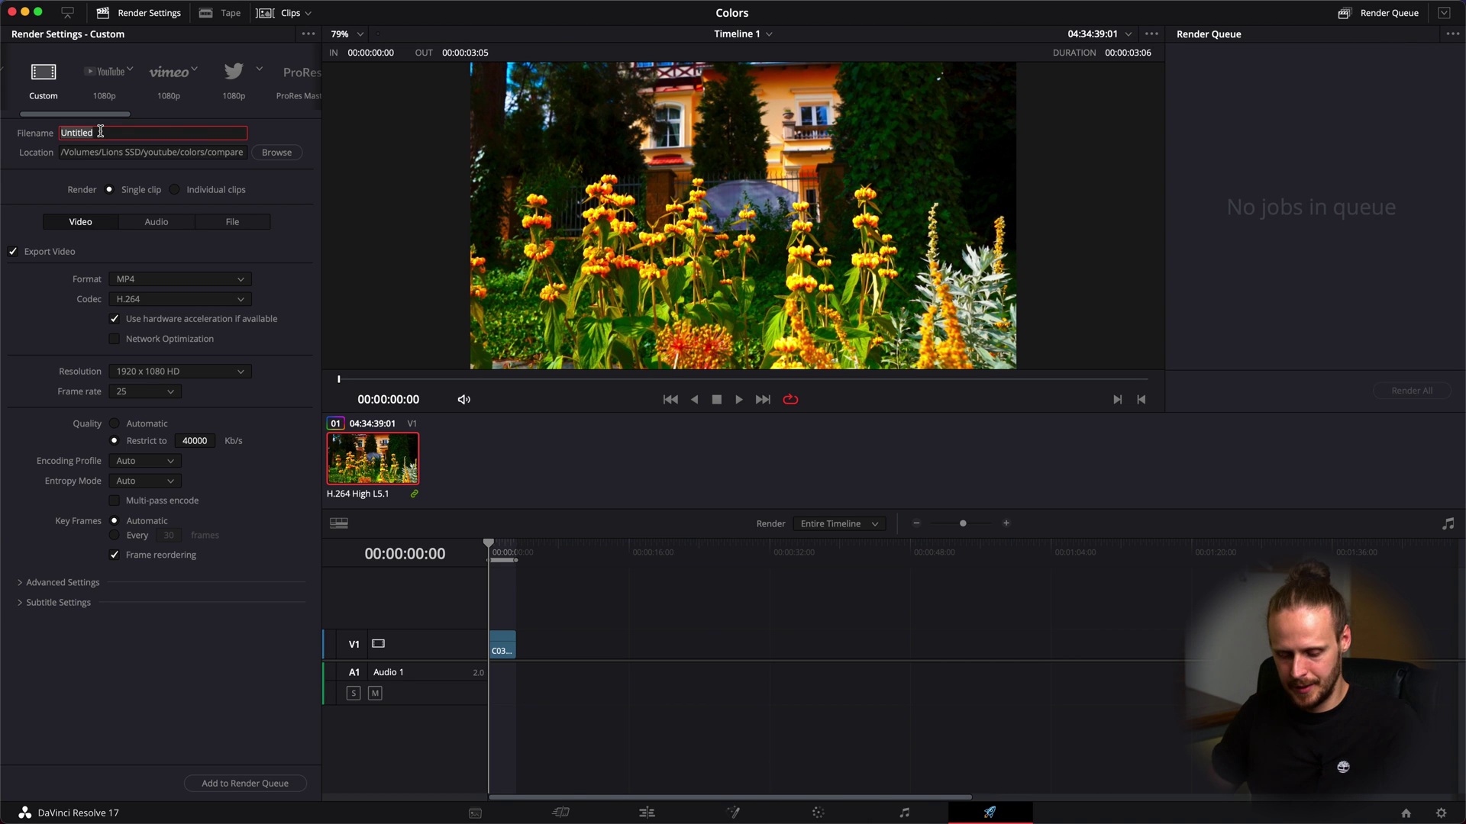
type("fals")
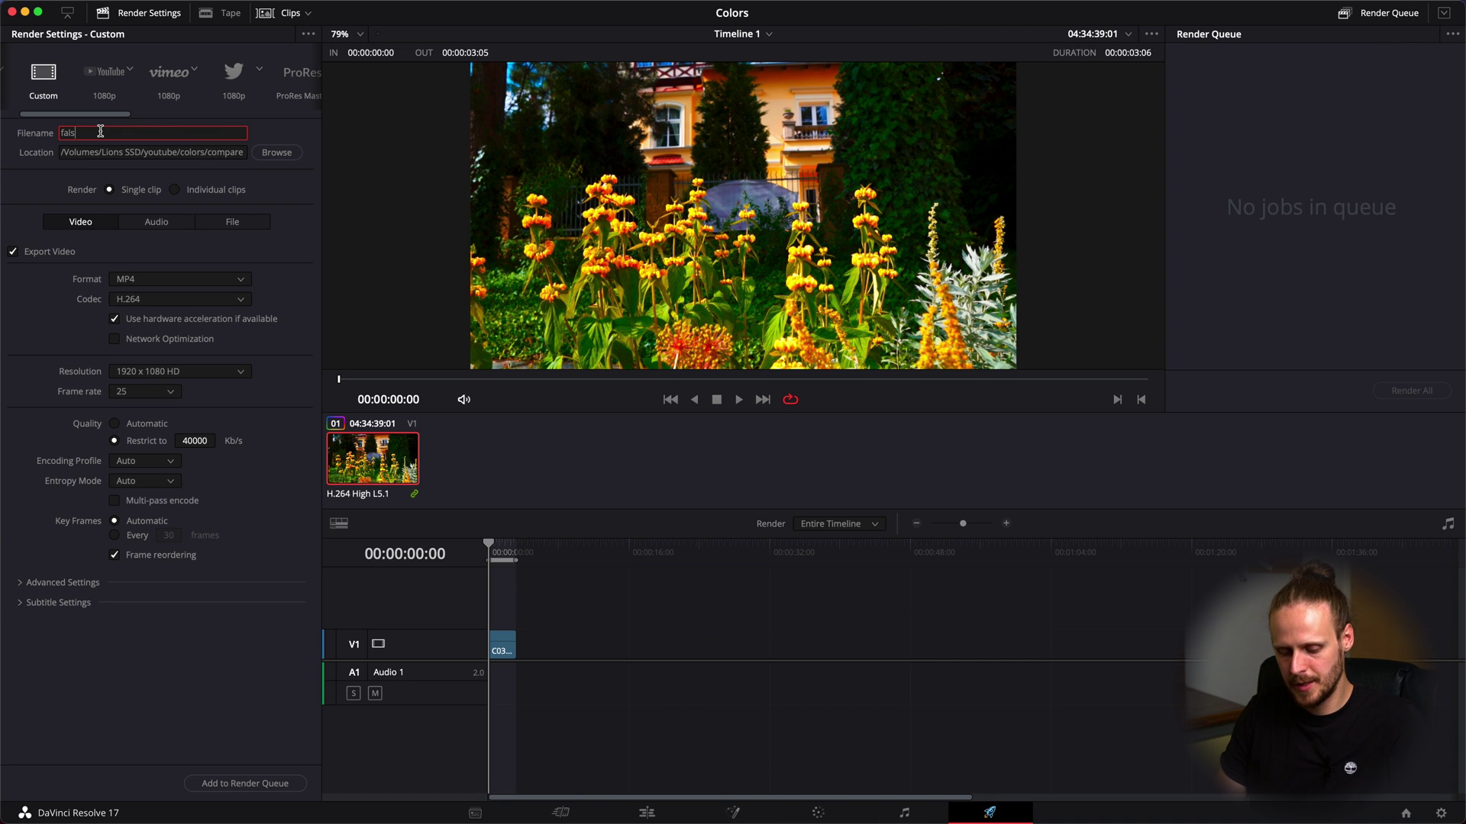
type("e colors")
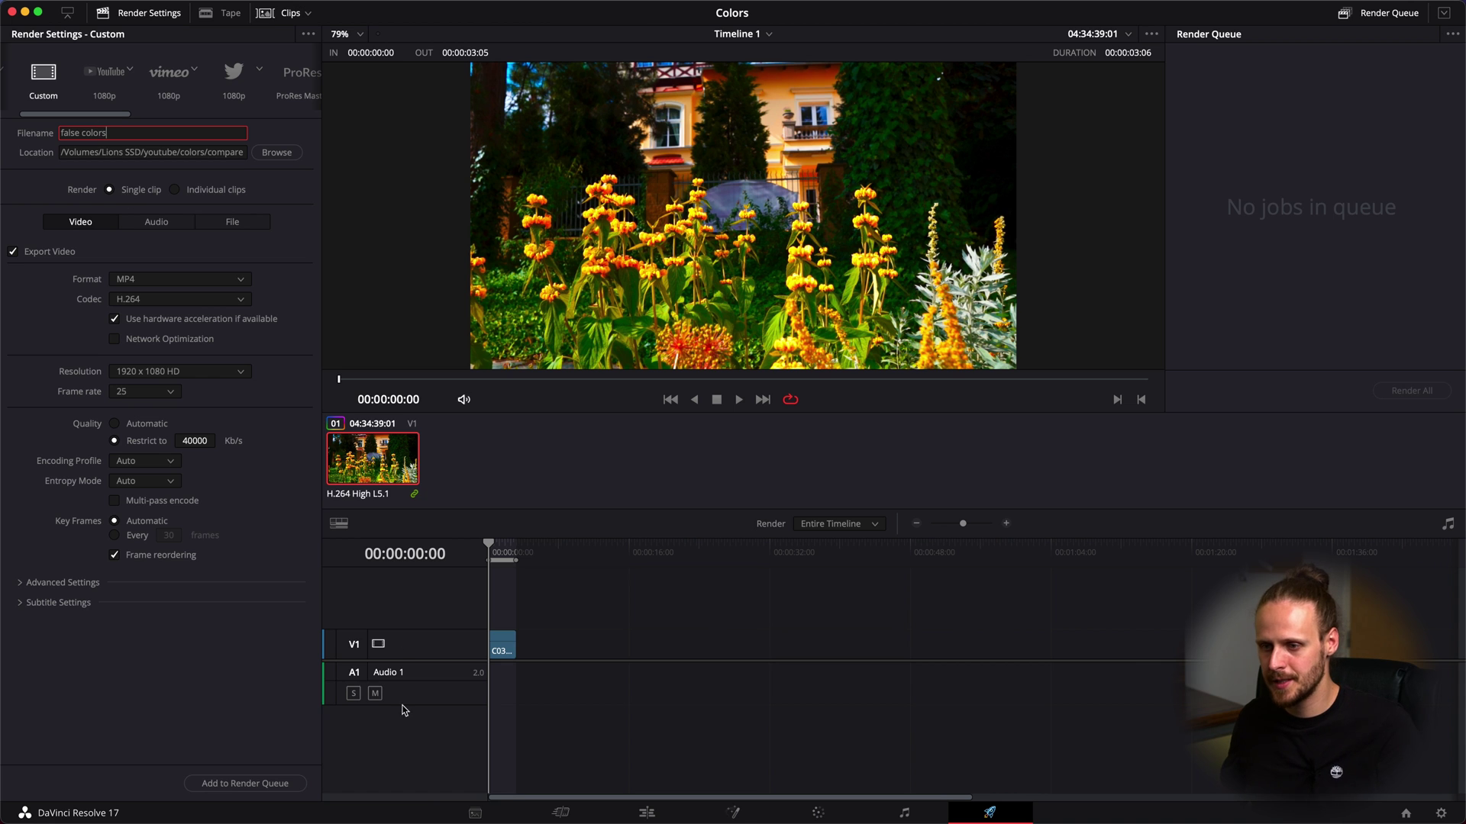
- Expand the Advanced Settings and bring up the Color Management page of Project Settings
left_click(57, 583)
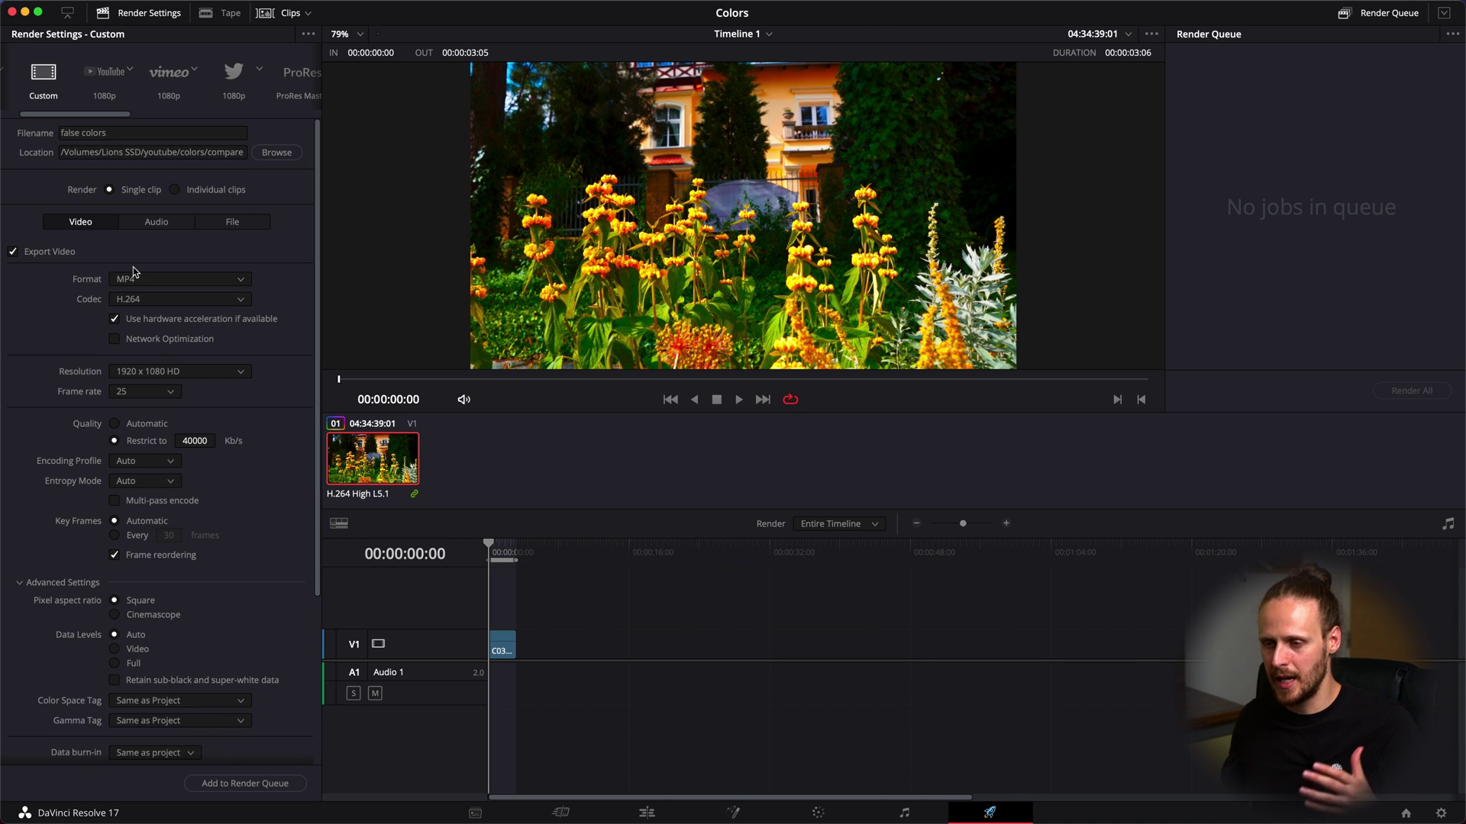
scroll(171, 404, "down", 5)
scroll(187, 420, "down", 1)
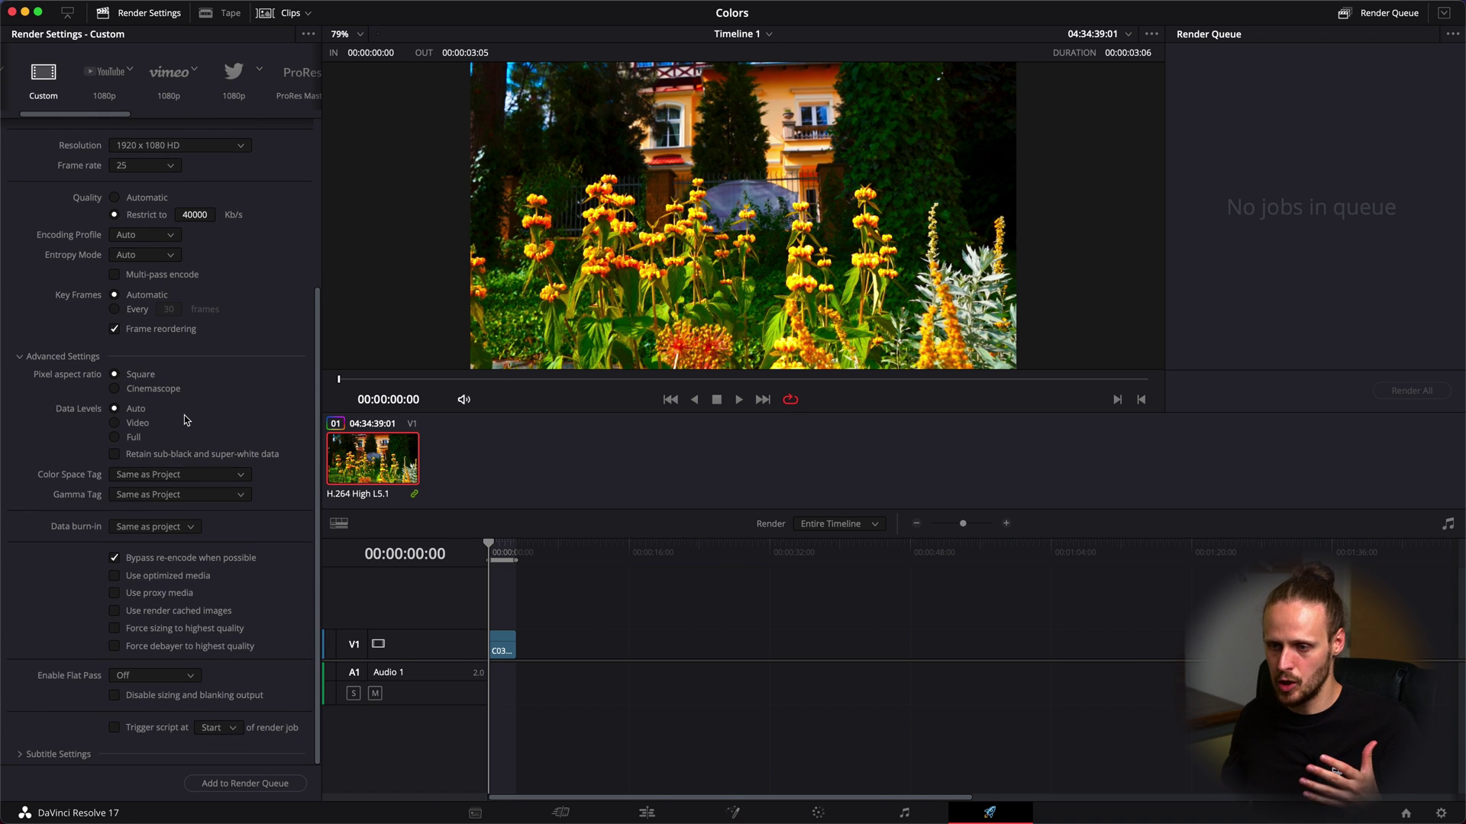
scroll(187, 420, "up", 5)
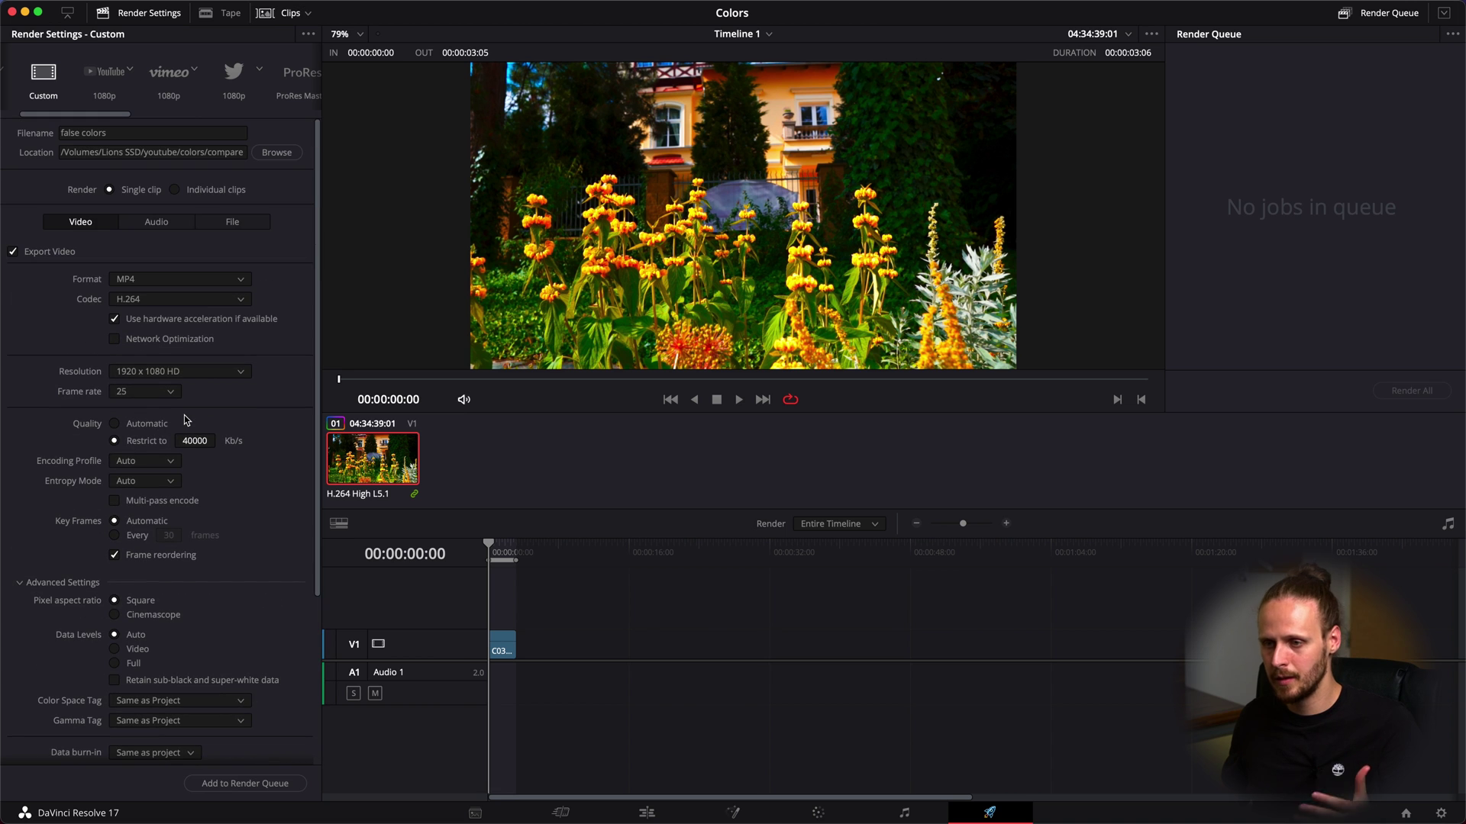
left_click(1440, 813)
left_click(465, 204)
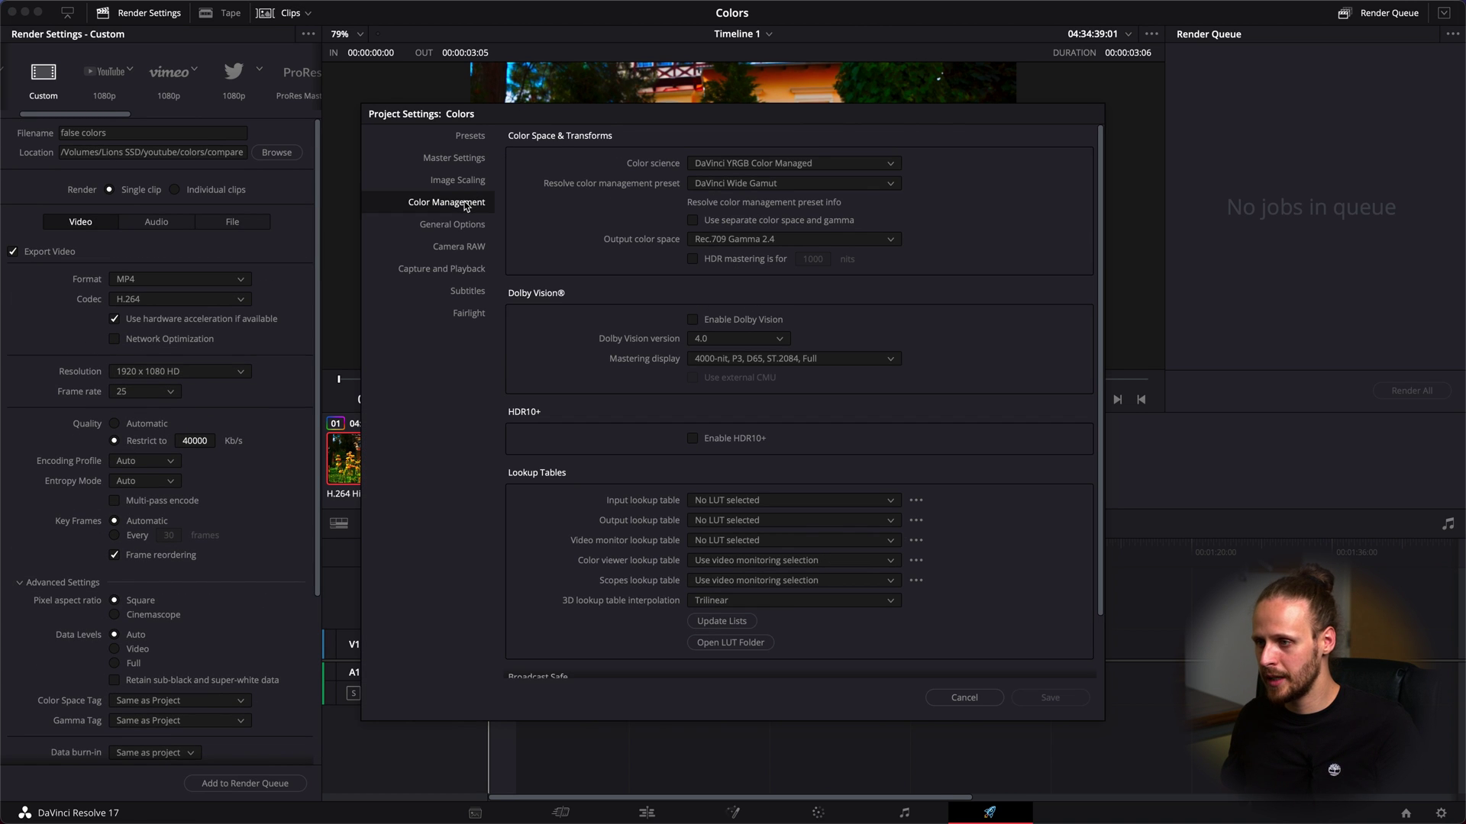
- Set color science to DaVinci YRGB, combine color space and gamma, and choose a Rec.709 timeline space
left_click(771, 163)
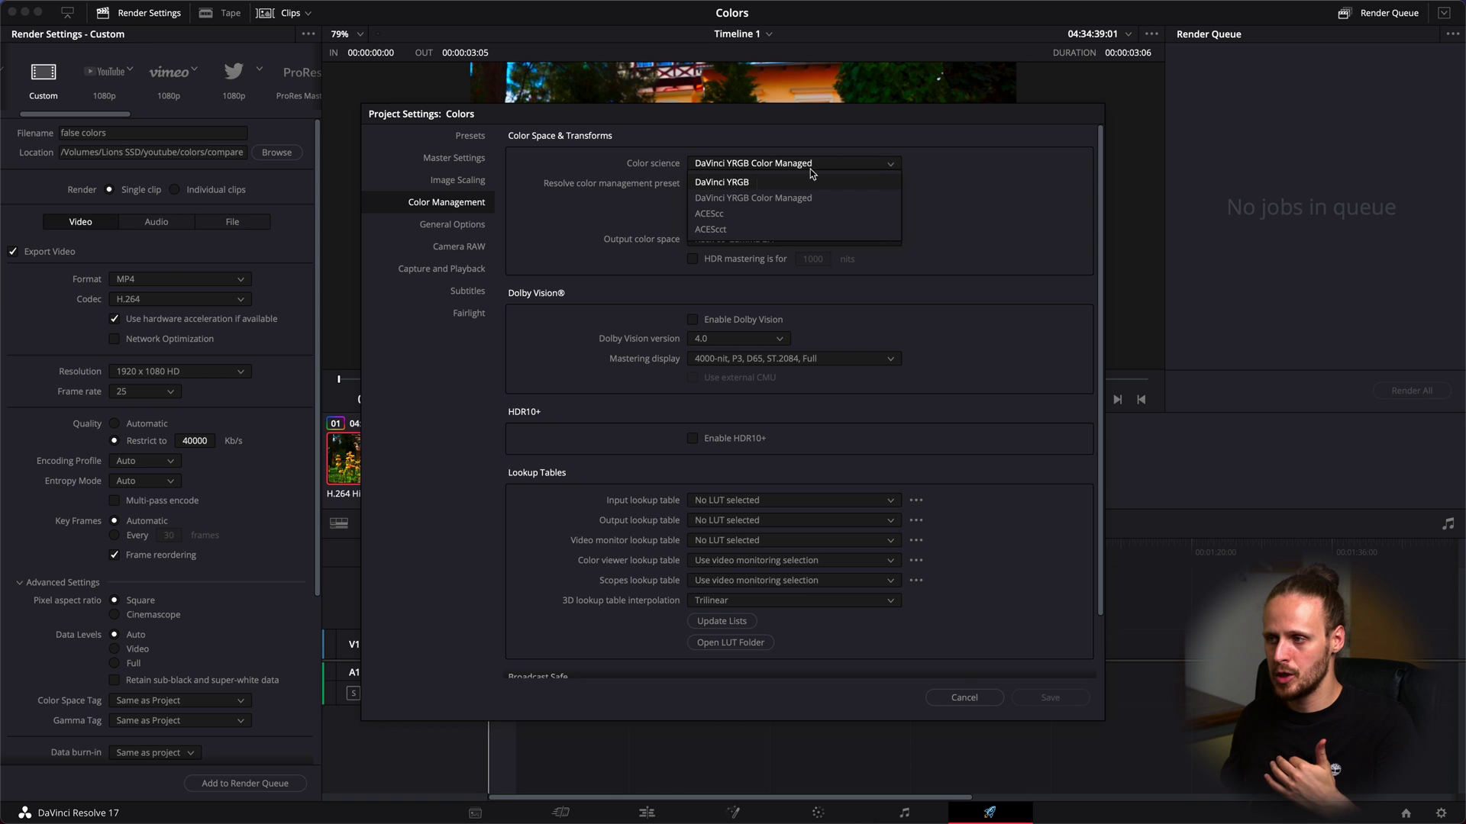
left_click(932, 180)
left_click(844, 169)
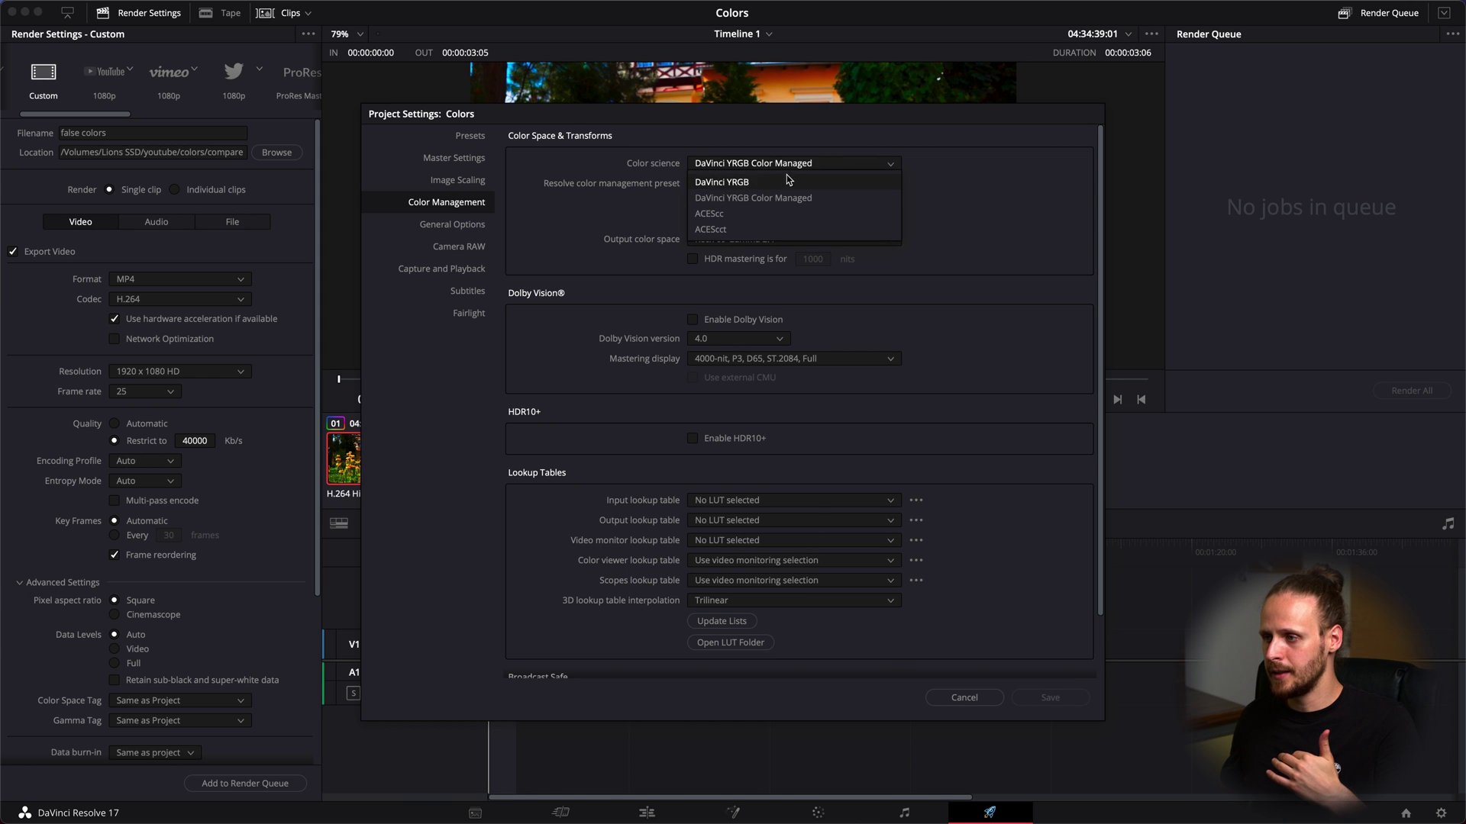
left_click(789, 181)
left_click(761, 181)
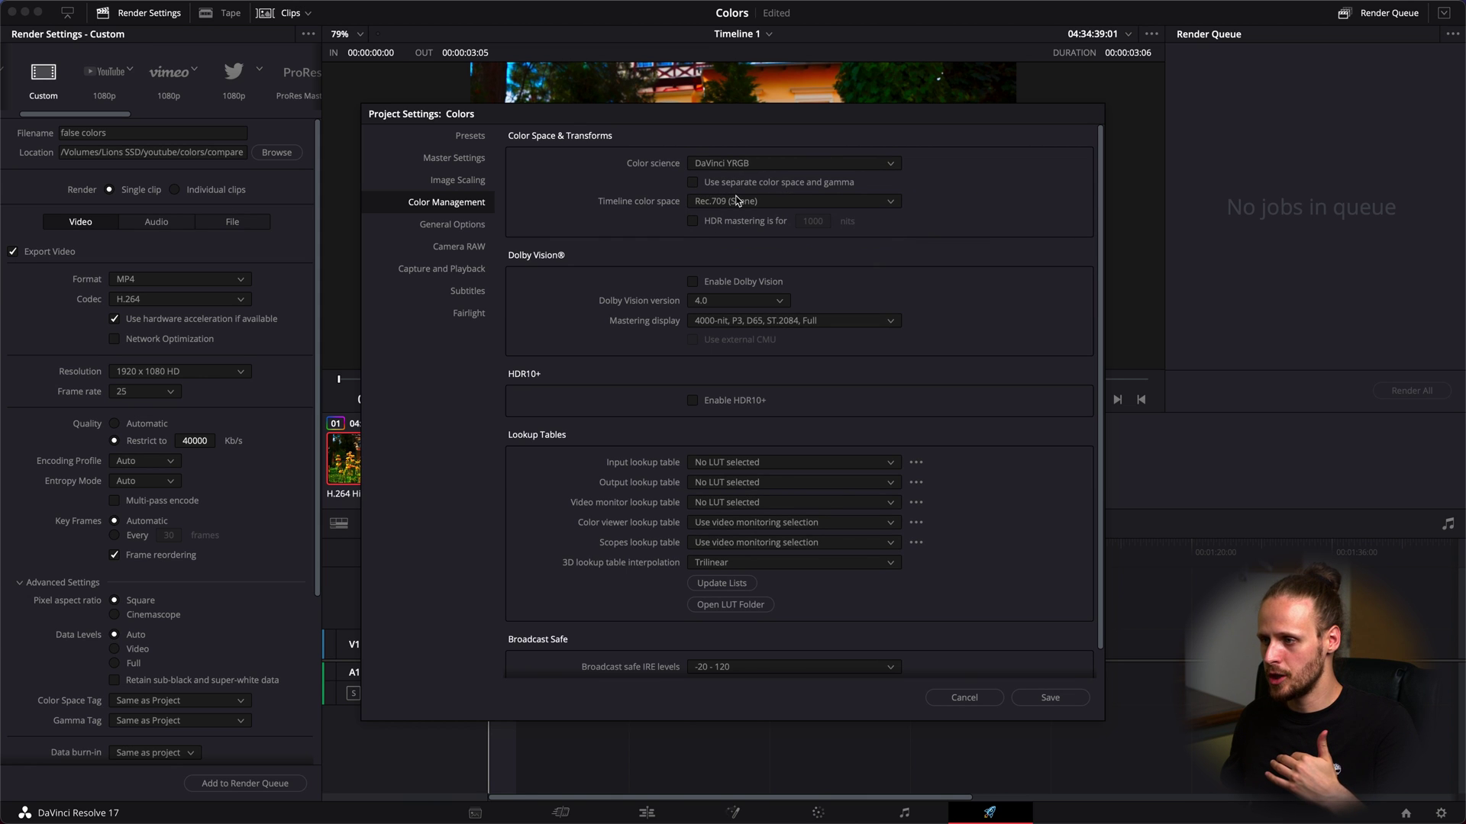
left_click(743, 204)
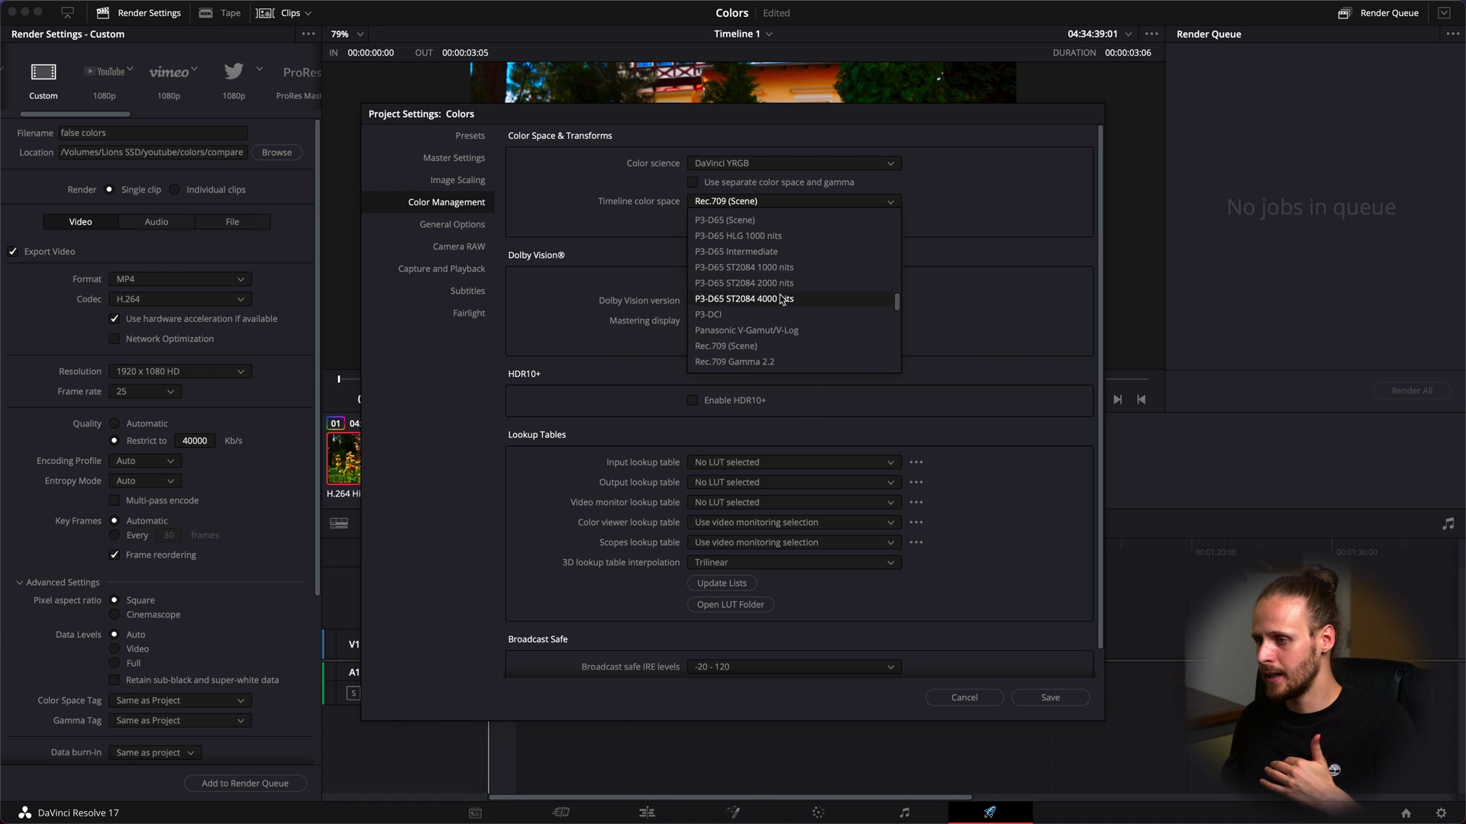
scroll(776, 326, "down", 2)
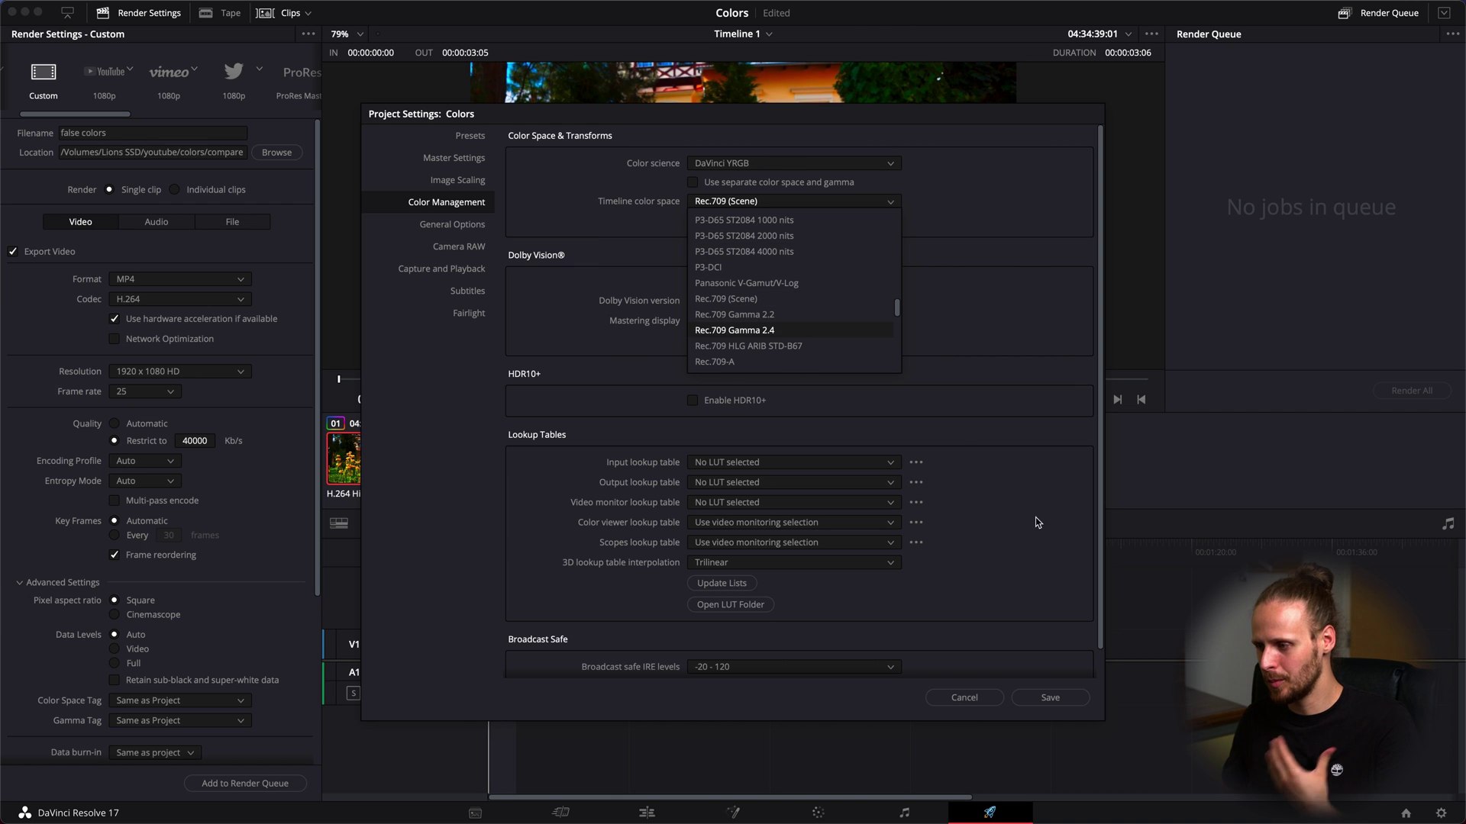
left_click(973, 700)
- Save the project settings, then queue and render Timeline 1 as false colors.mp4
left_click(973, 700)
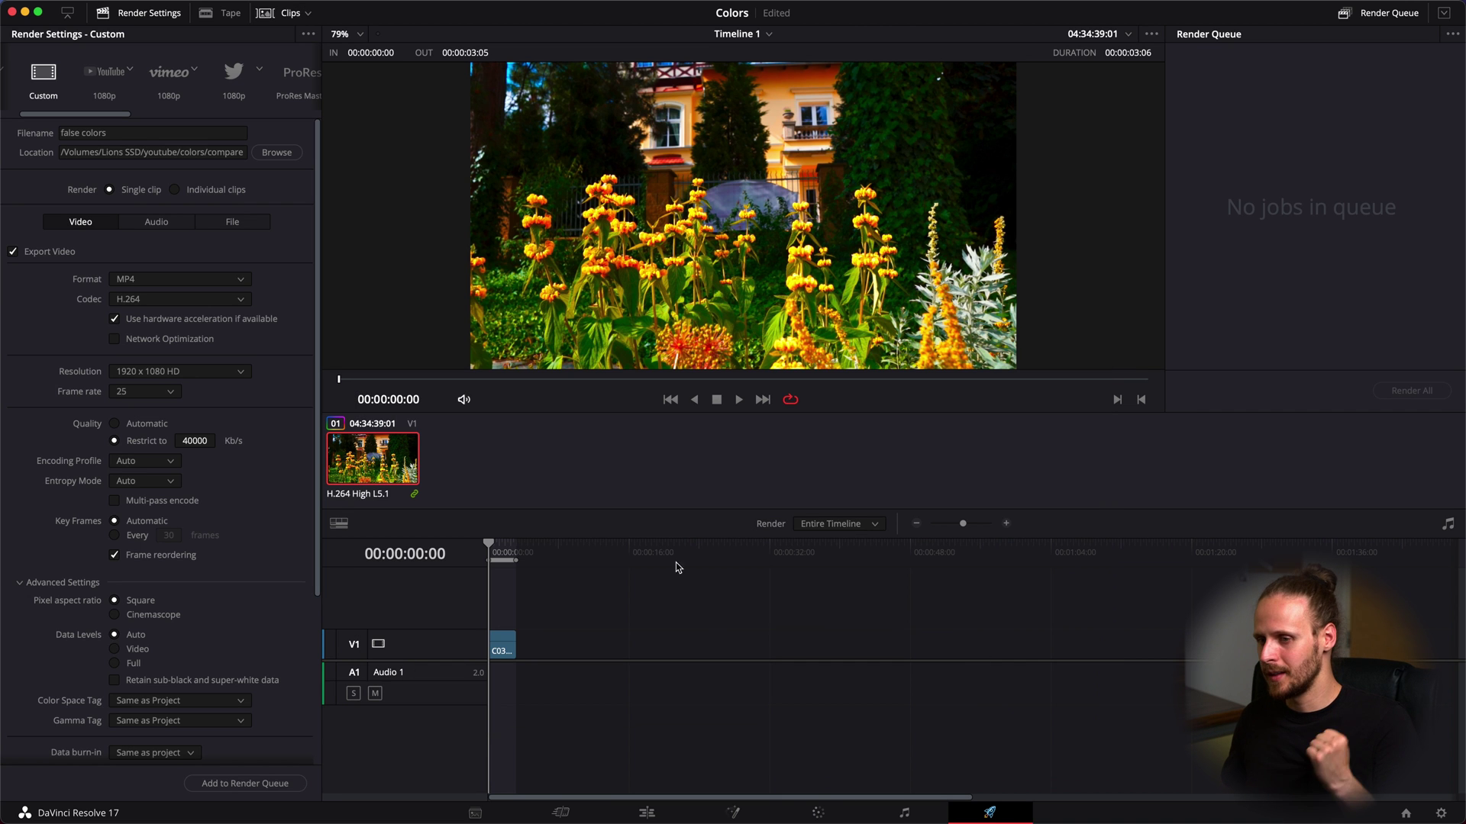
left_click(245, 783)
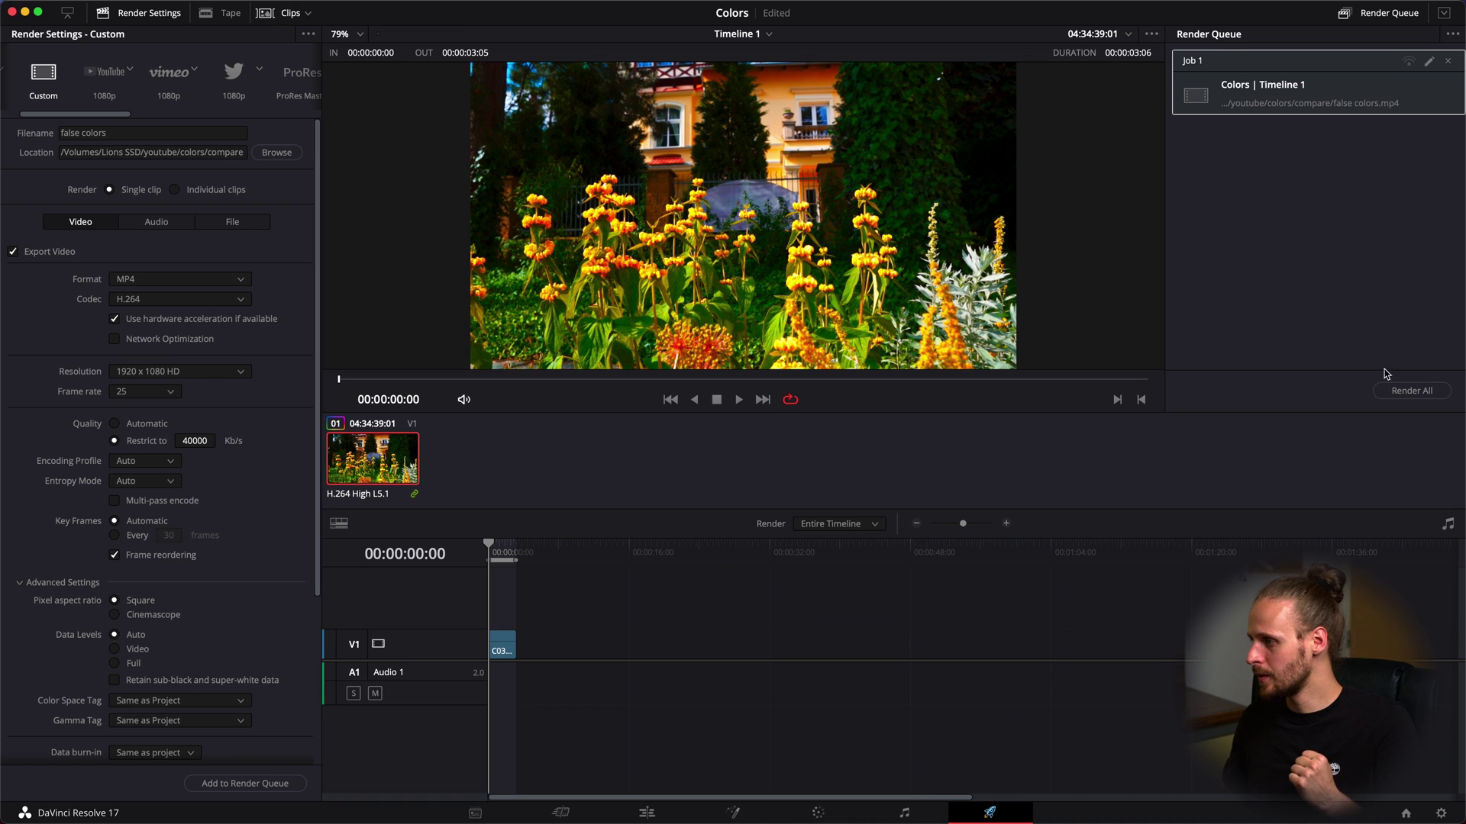
left_click(1406, 391)
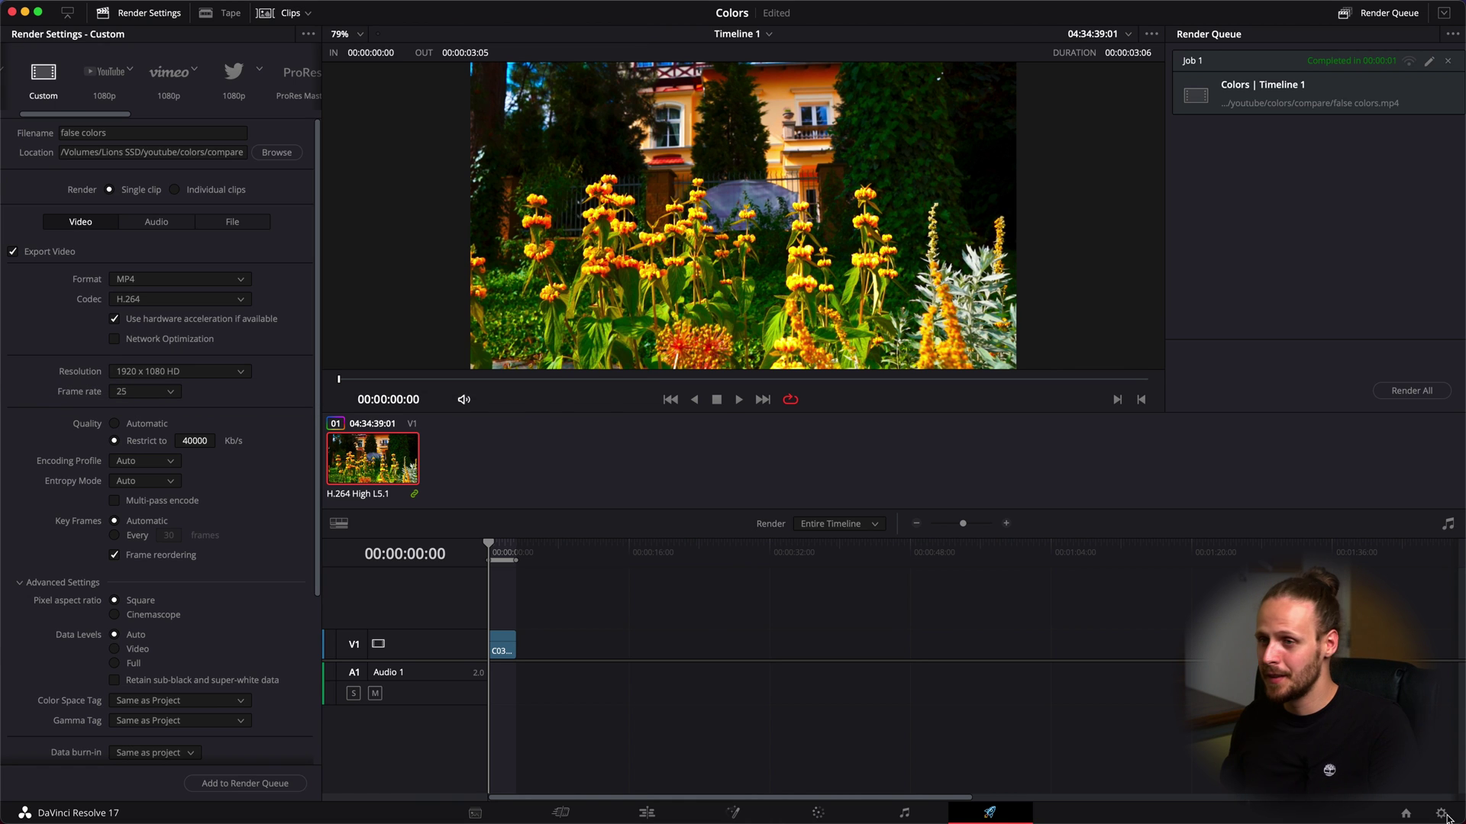
- Turn on 'Use Mac display color profiles for viewers' in System > General preferences and save
mouse_move(733, 821)
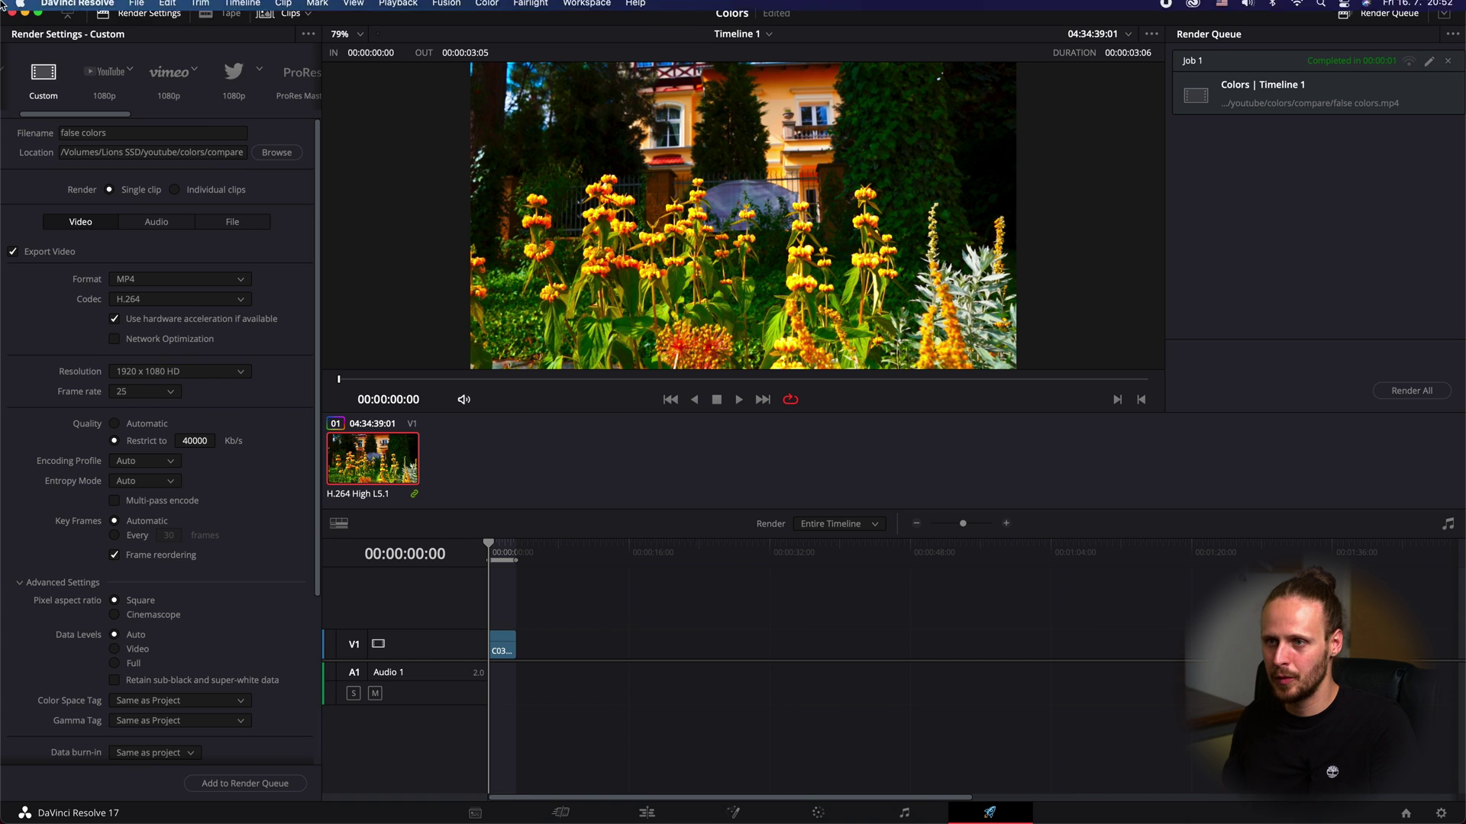
left_click(96, 9)
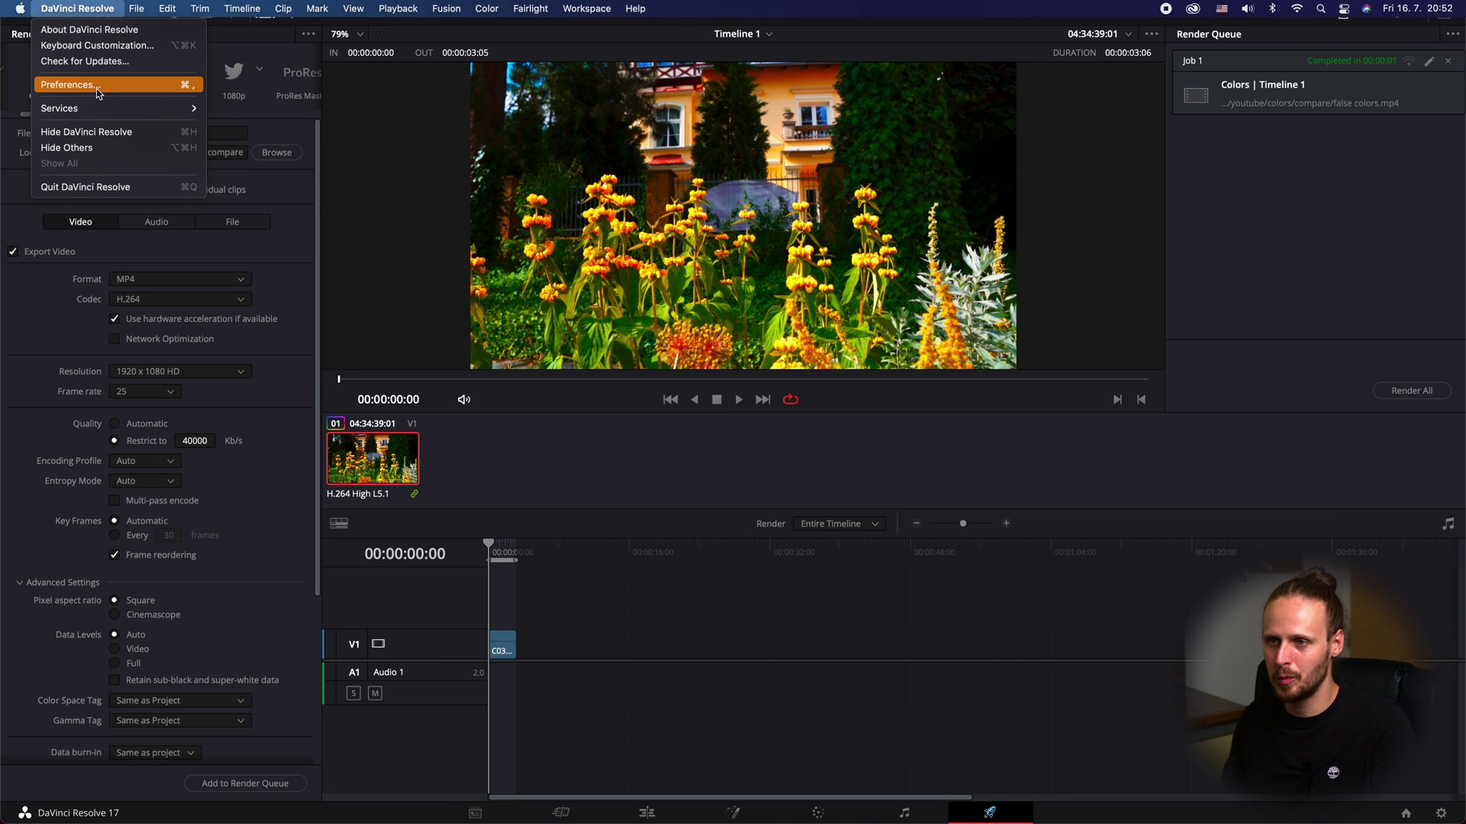
left_click(71, 85)
left_click(527, 340)
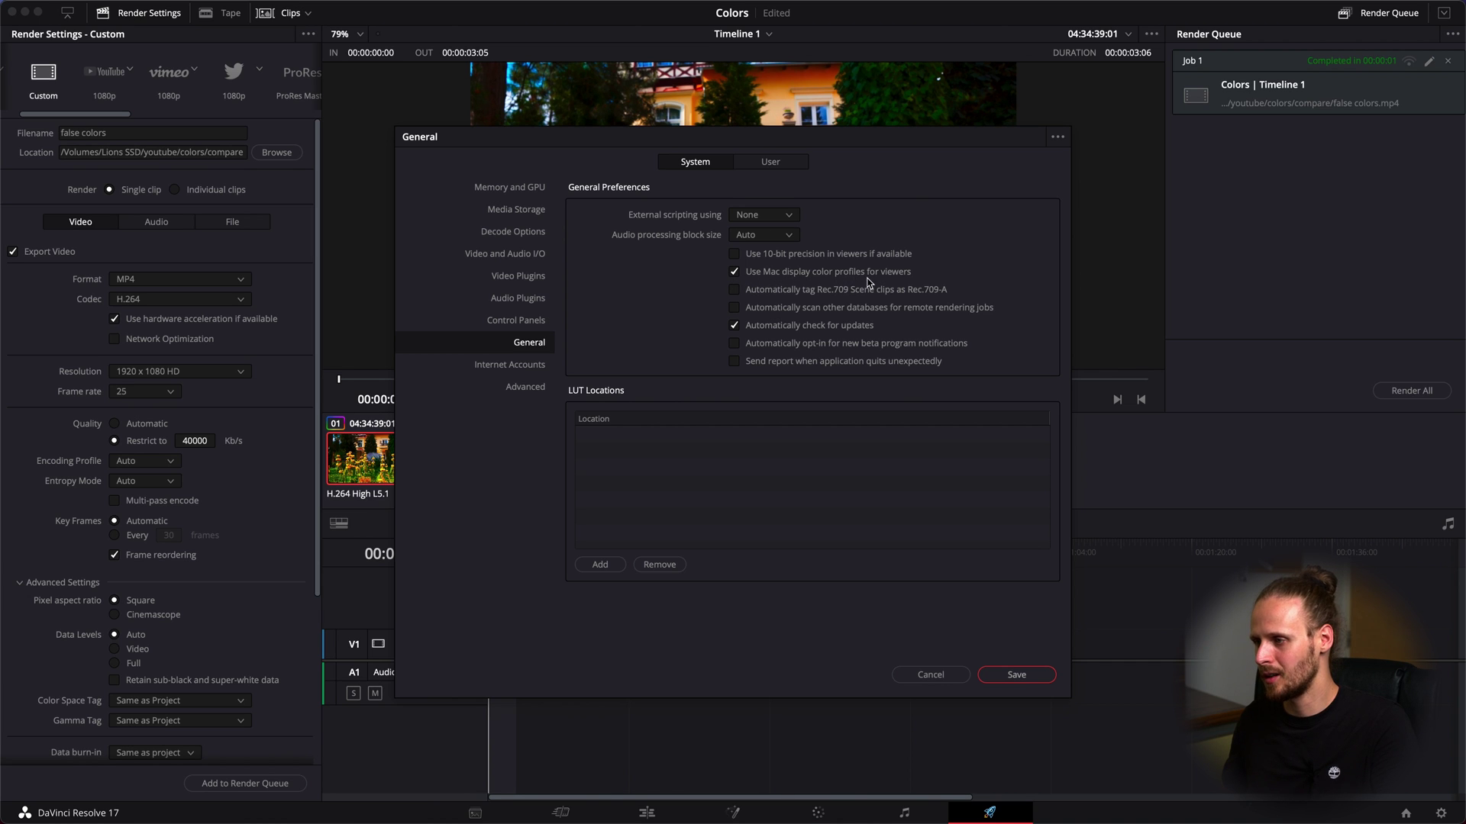
left_click(1015, 674)
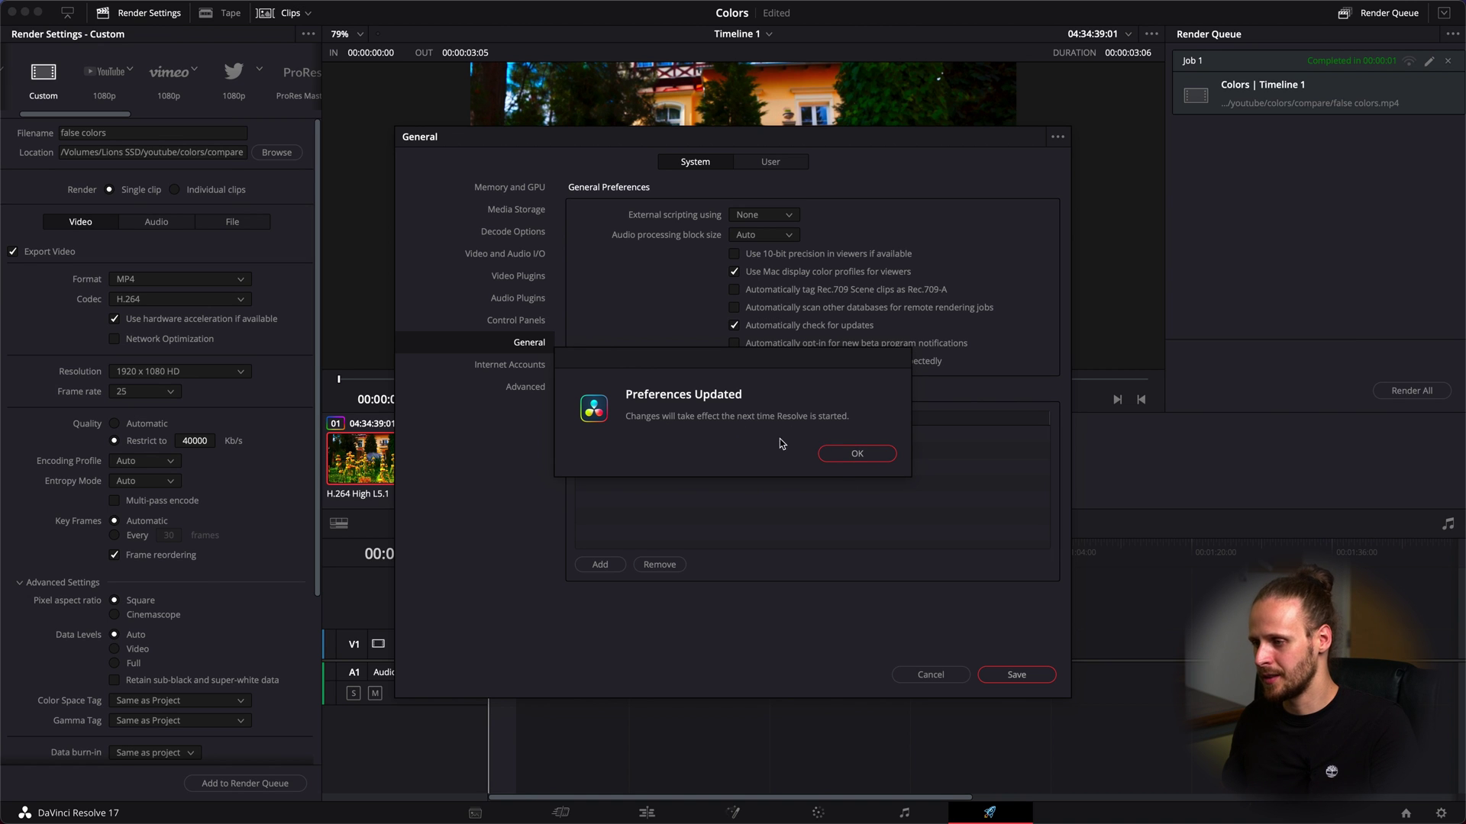
left_click(847, 454)
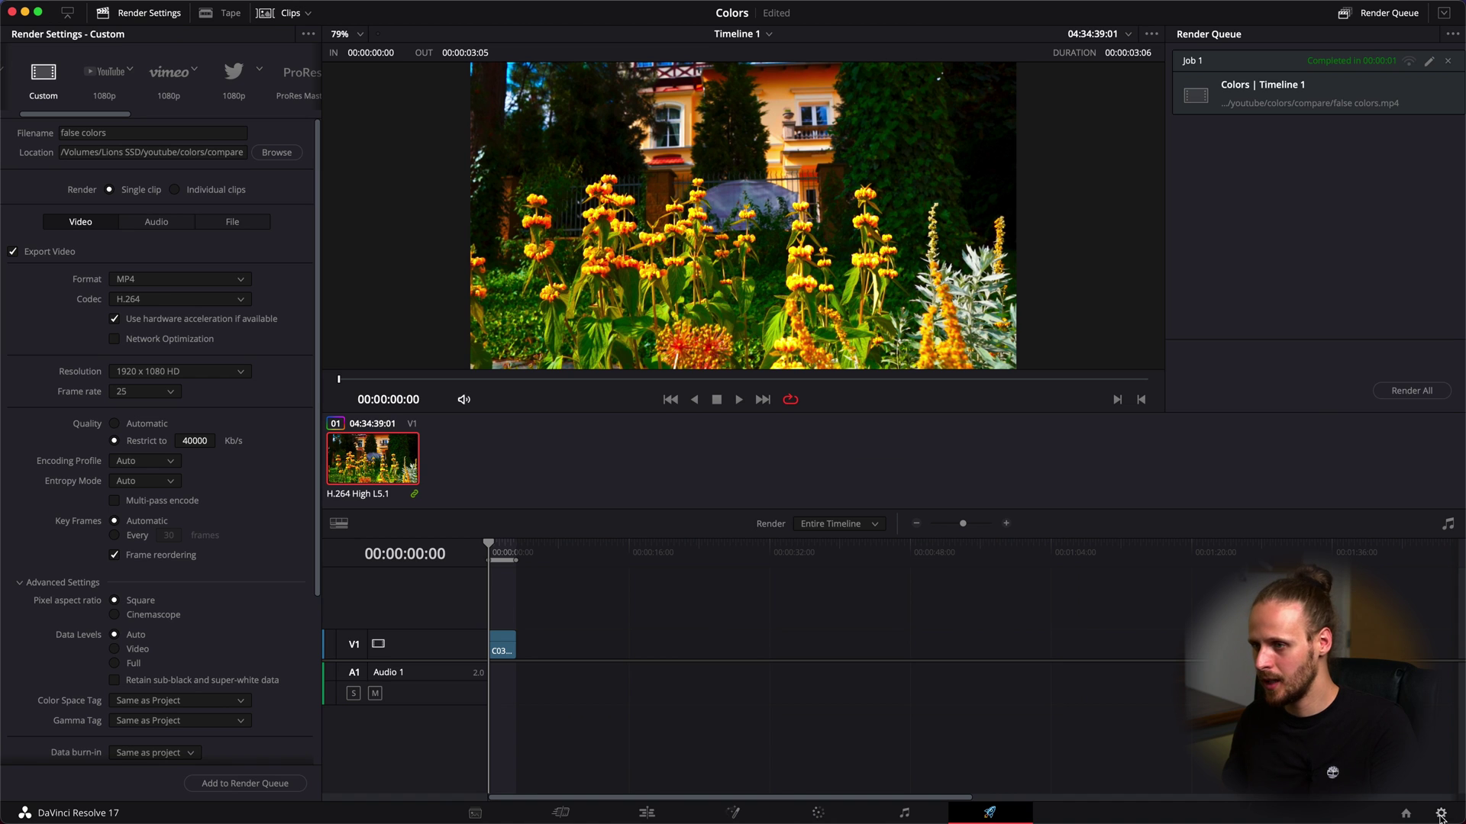
- Keep DaVinci YRGB color science, set the timeline color space to Rec.709-A, and save
left_click(1440, 814)
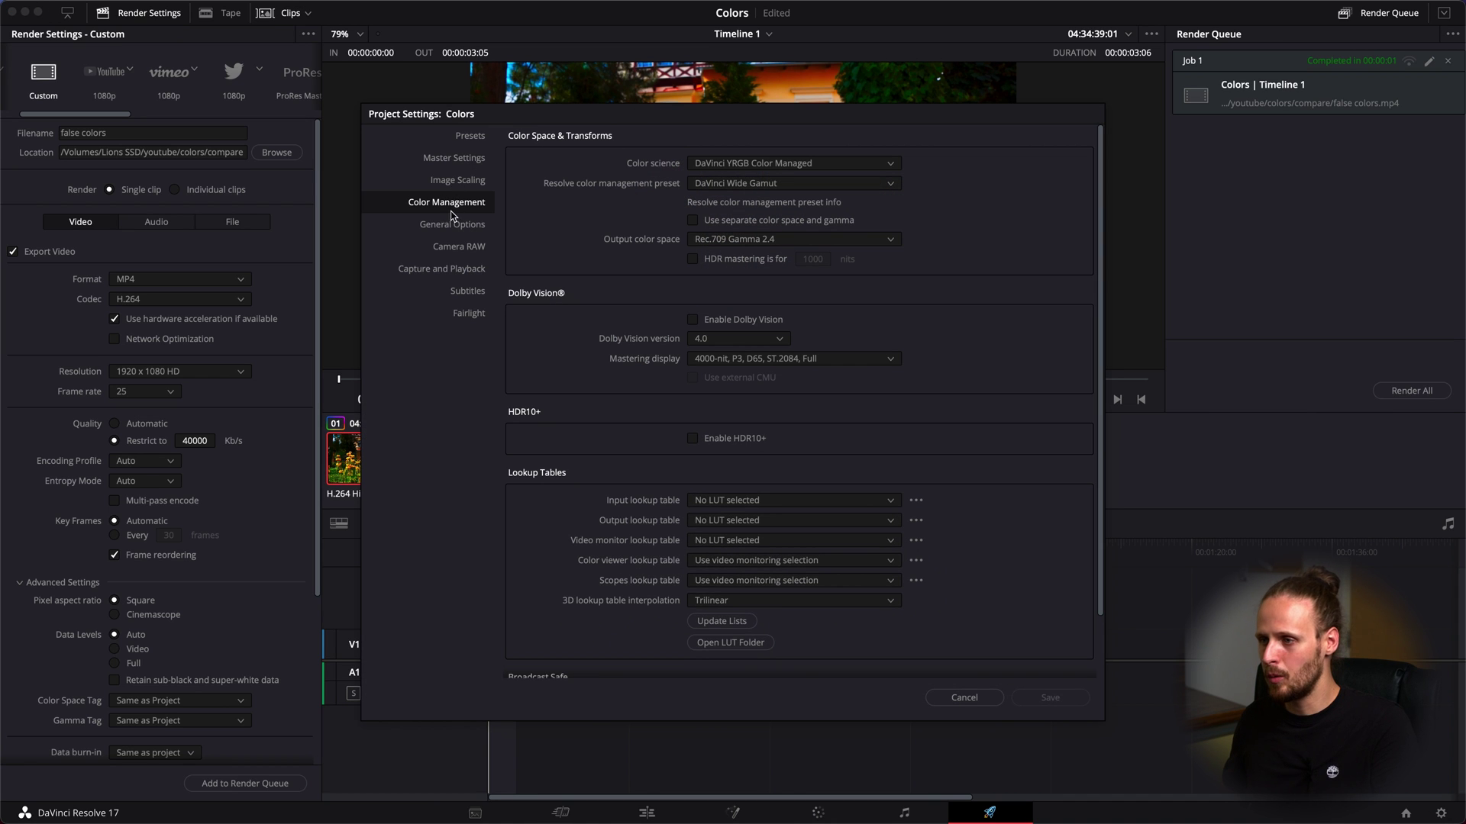
left_click(750, 170)
left_click(752, 183)
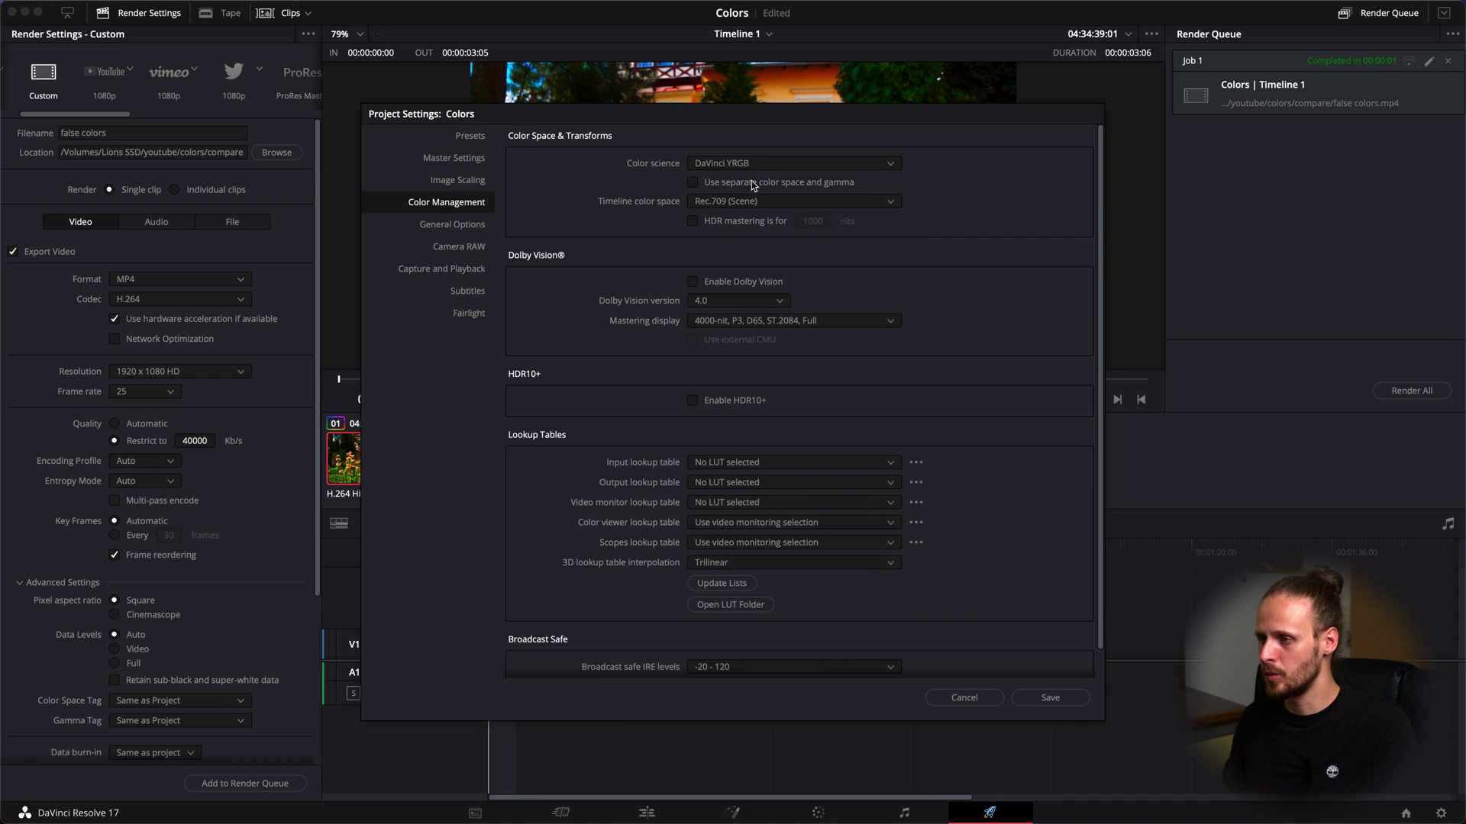
left_click(767, 205)
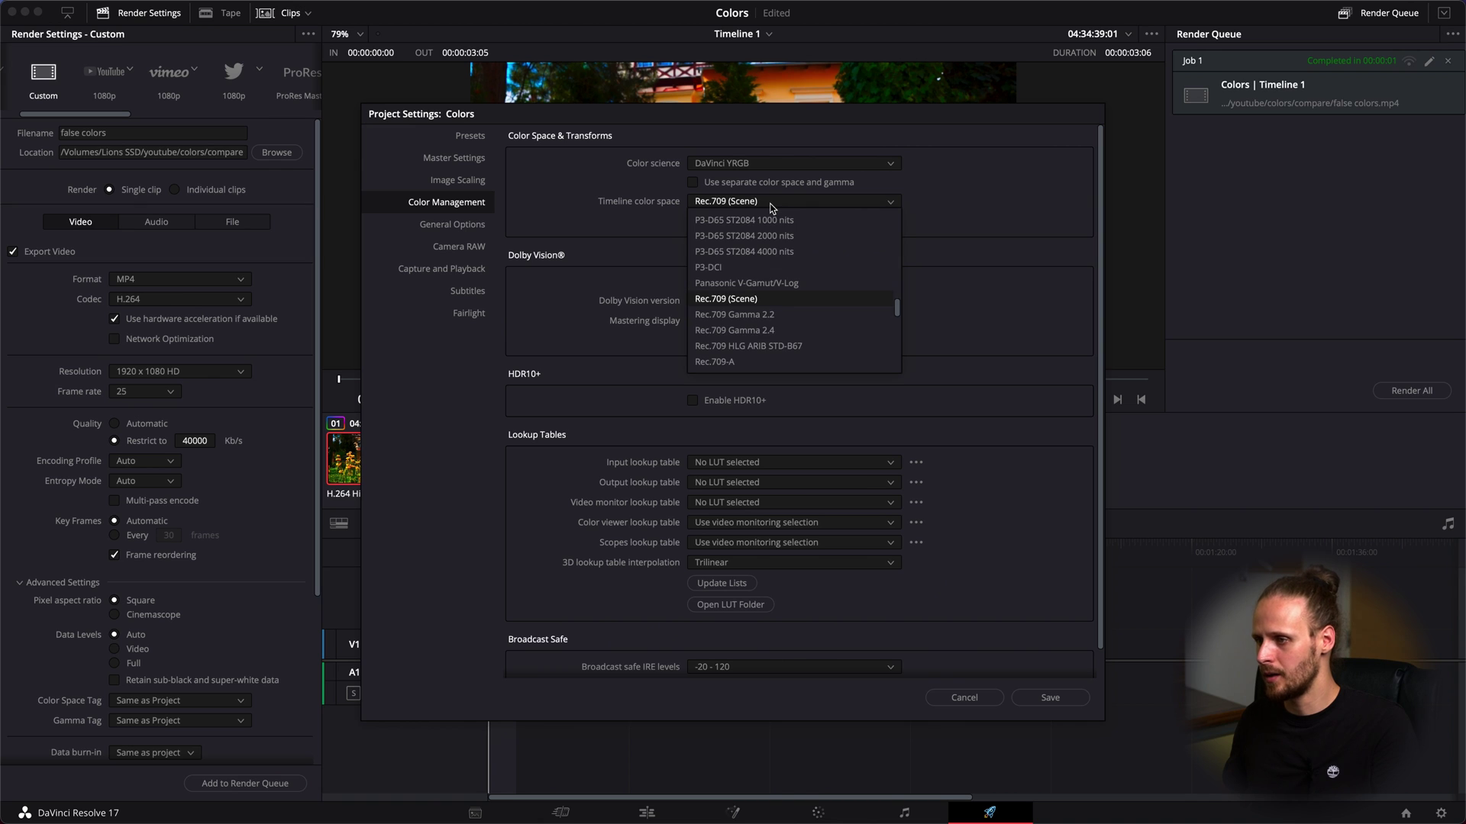
left_click(762, 361)
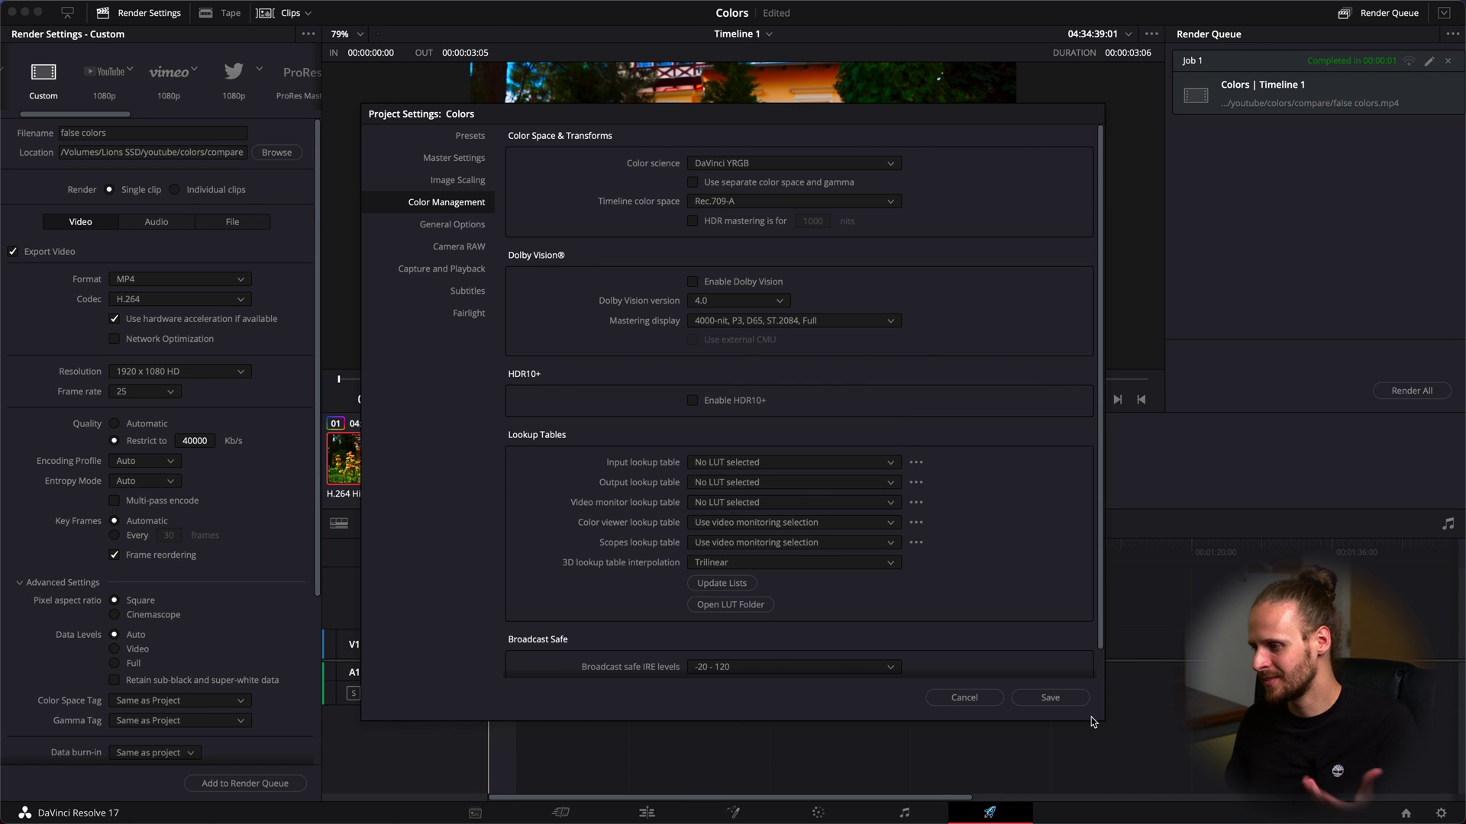
left_click(1066, 703)
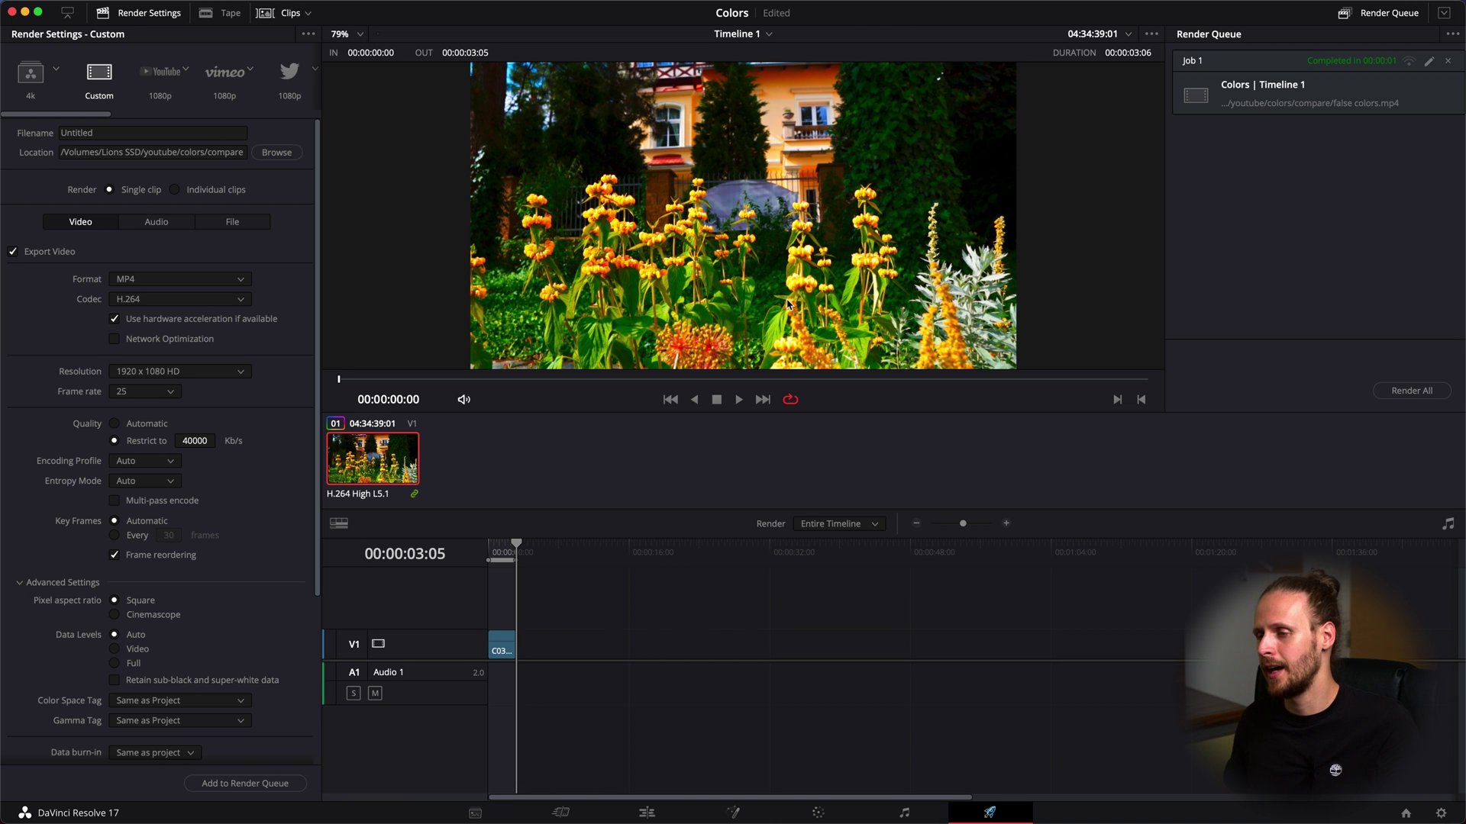
- On the Color page, add a low control point on the Y luminance curve
key("super+h")
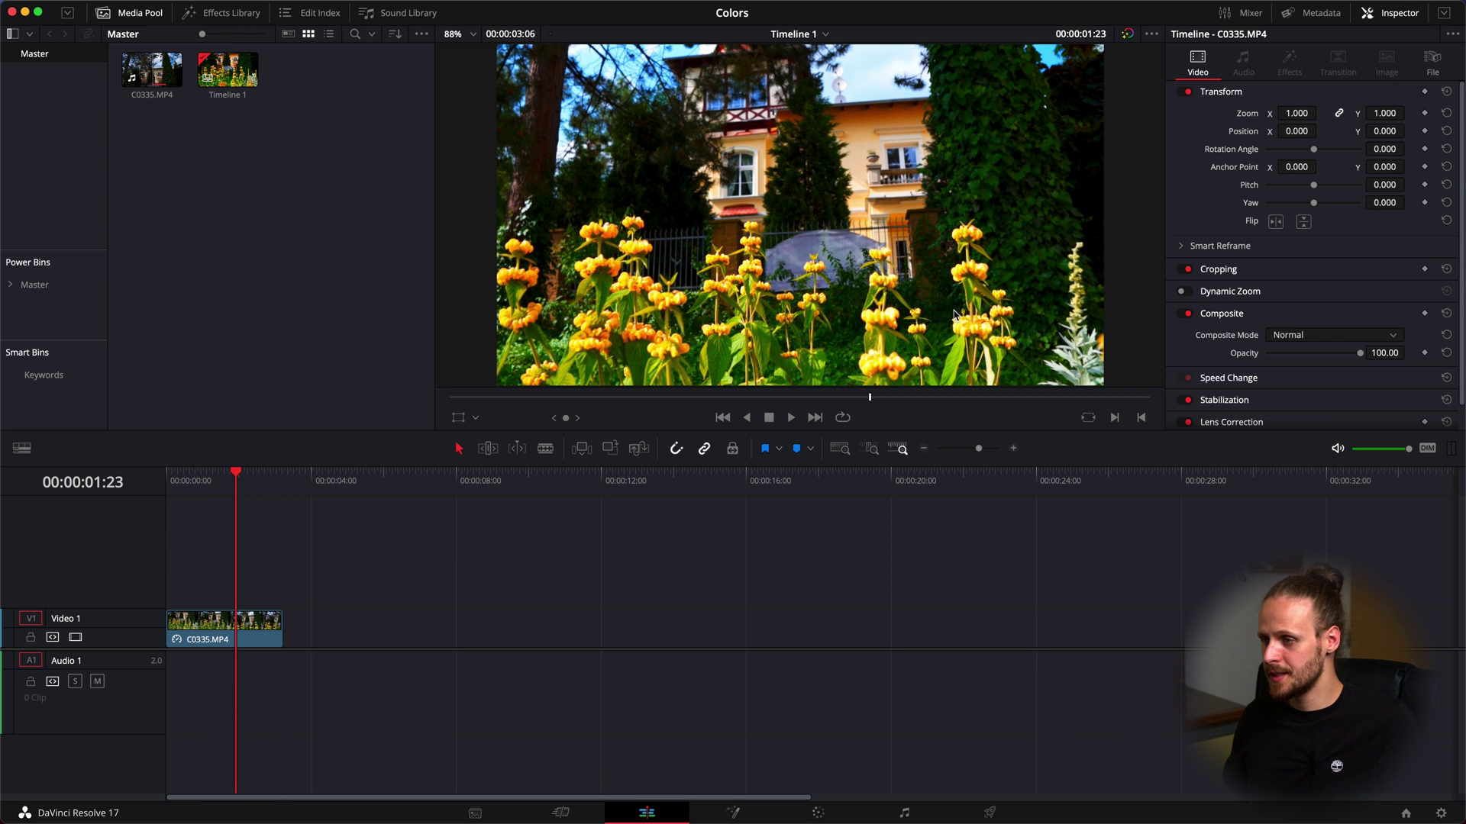
left_click(817, 813)
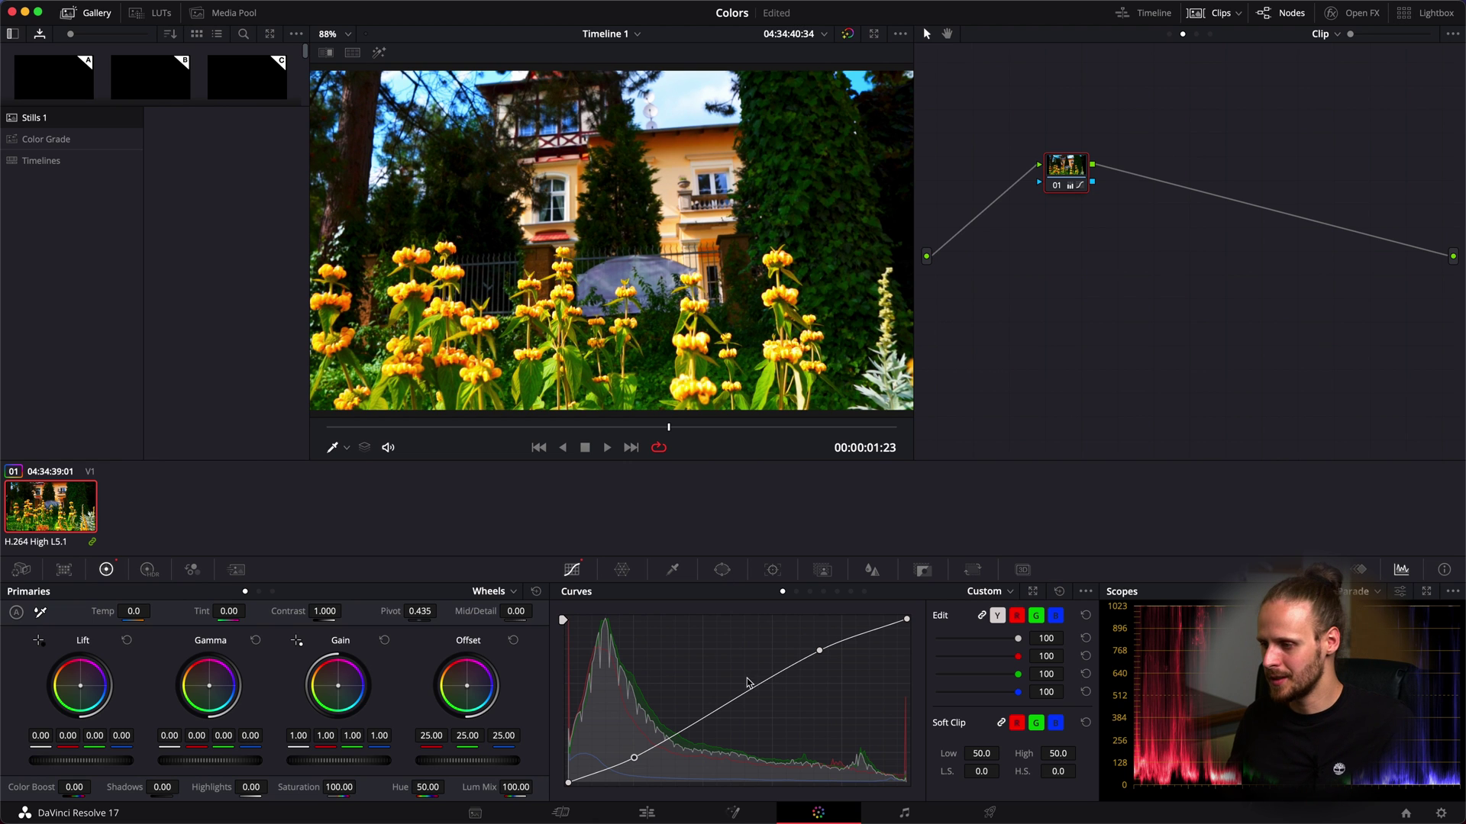
left_click(635, 760)
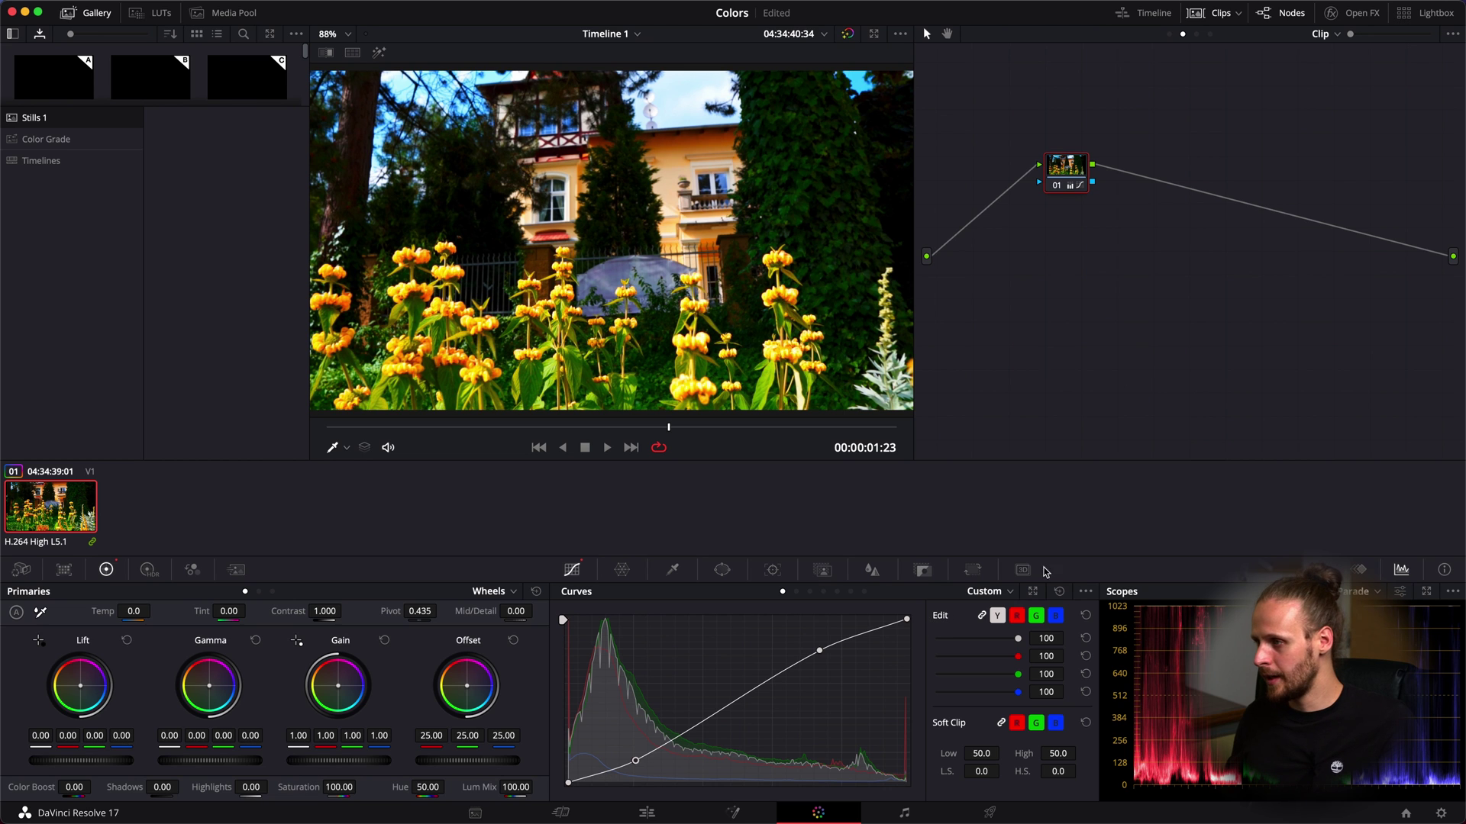
- Boost the saturation of the yellow flowers with the Hue Vs Sat curve
left_click(810, 592)
left_click(614, 789)
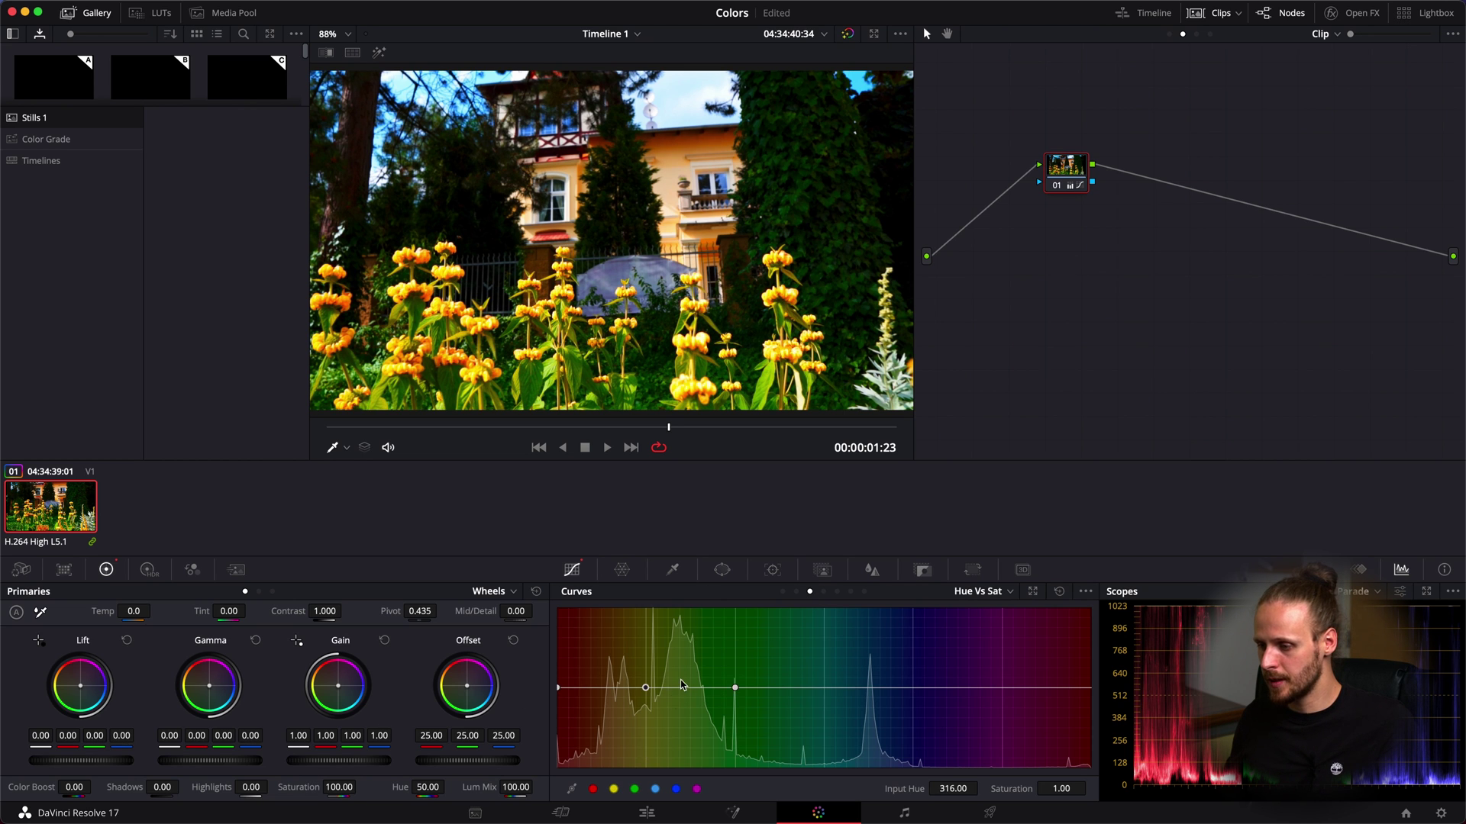
left_click_drag(645, 690, 634, 615)
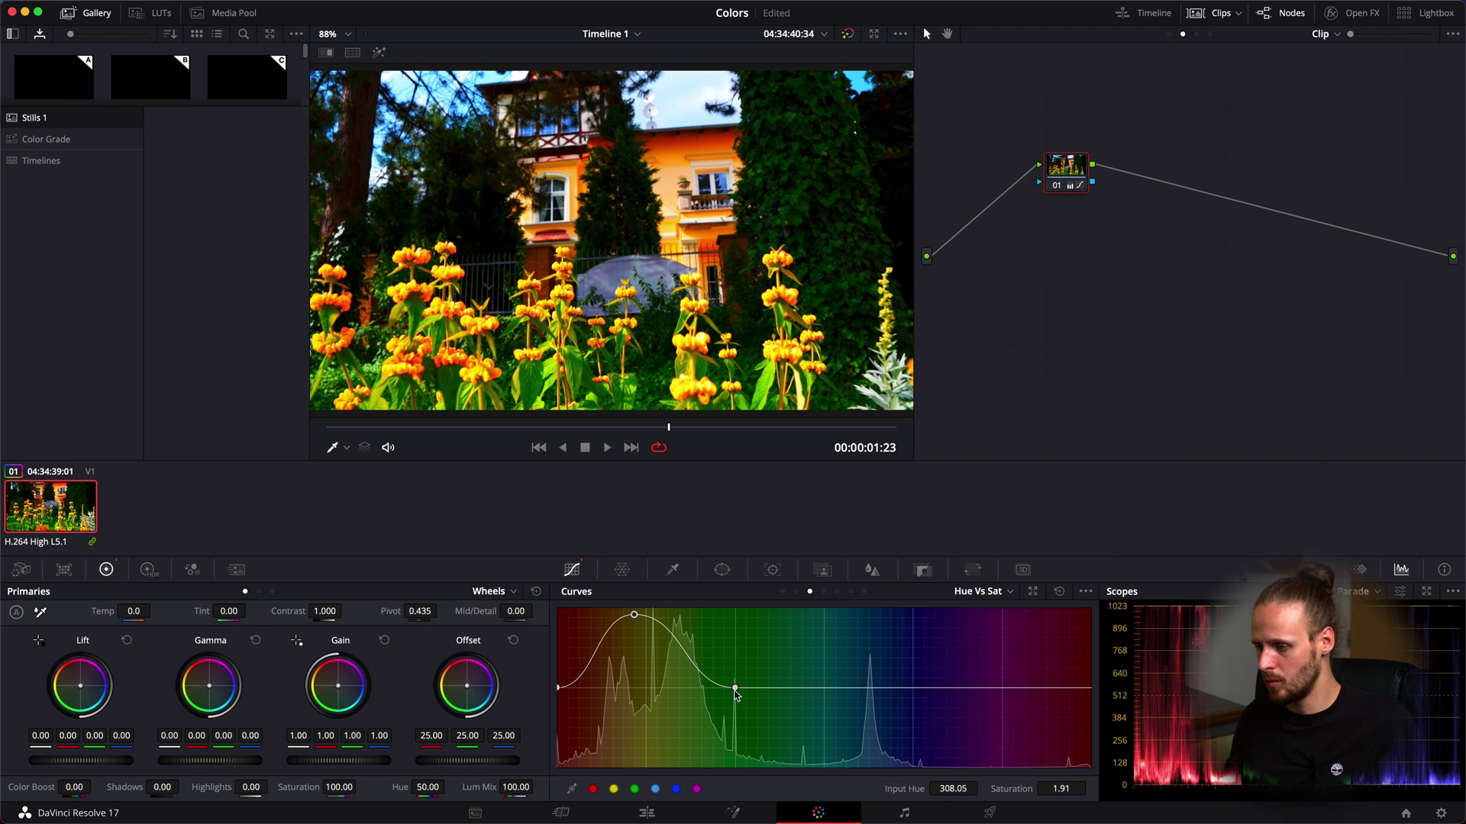
- Rotate the yellow-orange hues toward red by 44.00 with the Hue Vs Hue curve
left_click(824, 592)
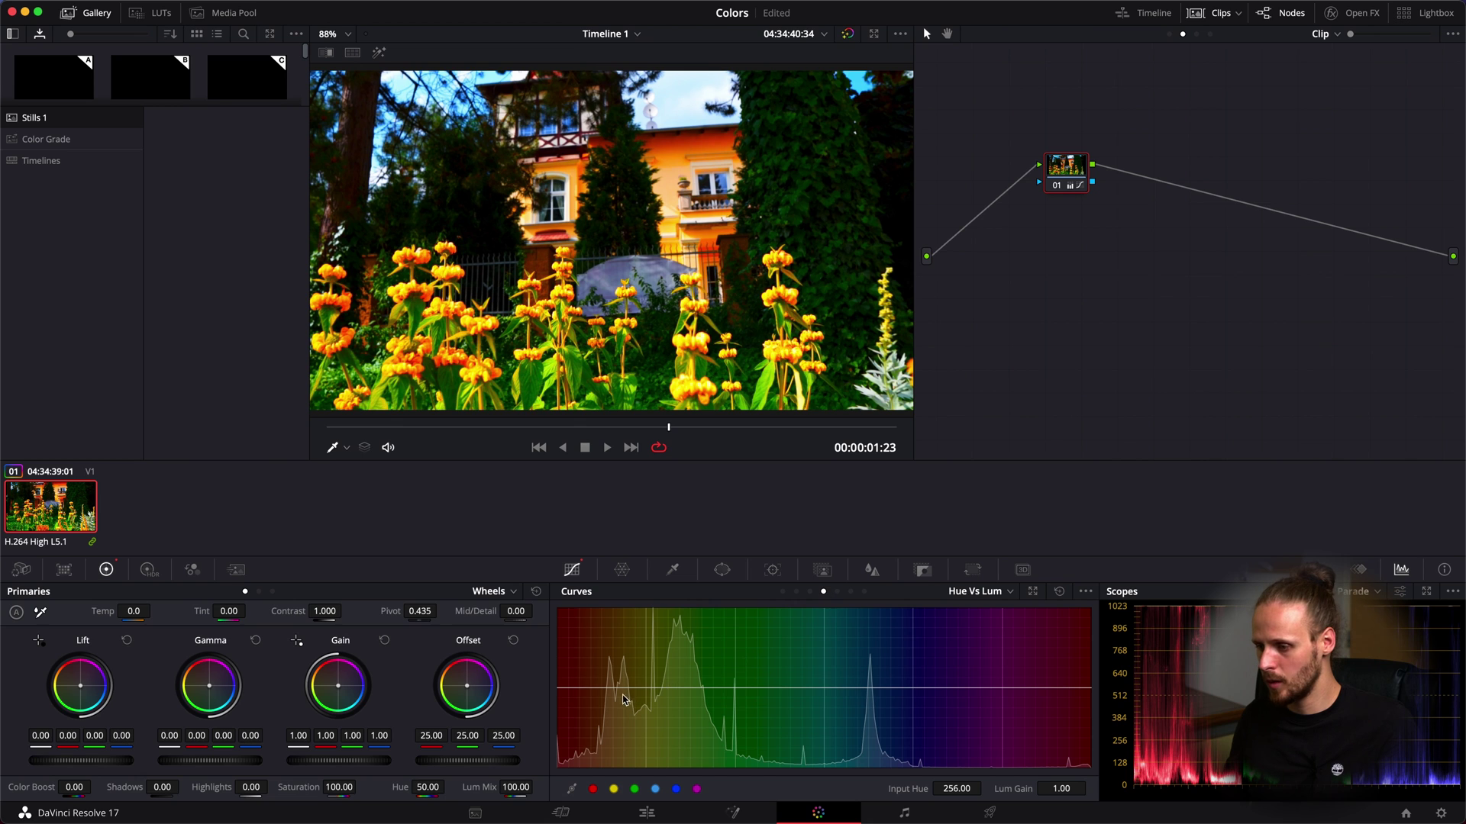
left_click(796, 592)
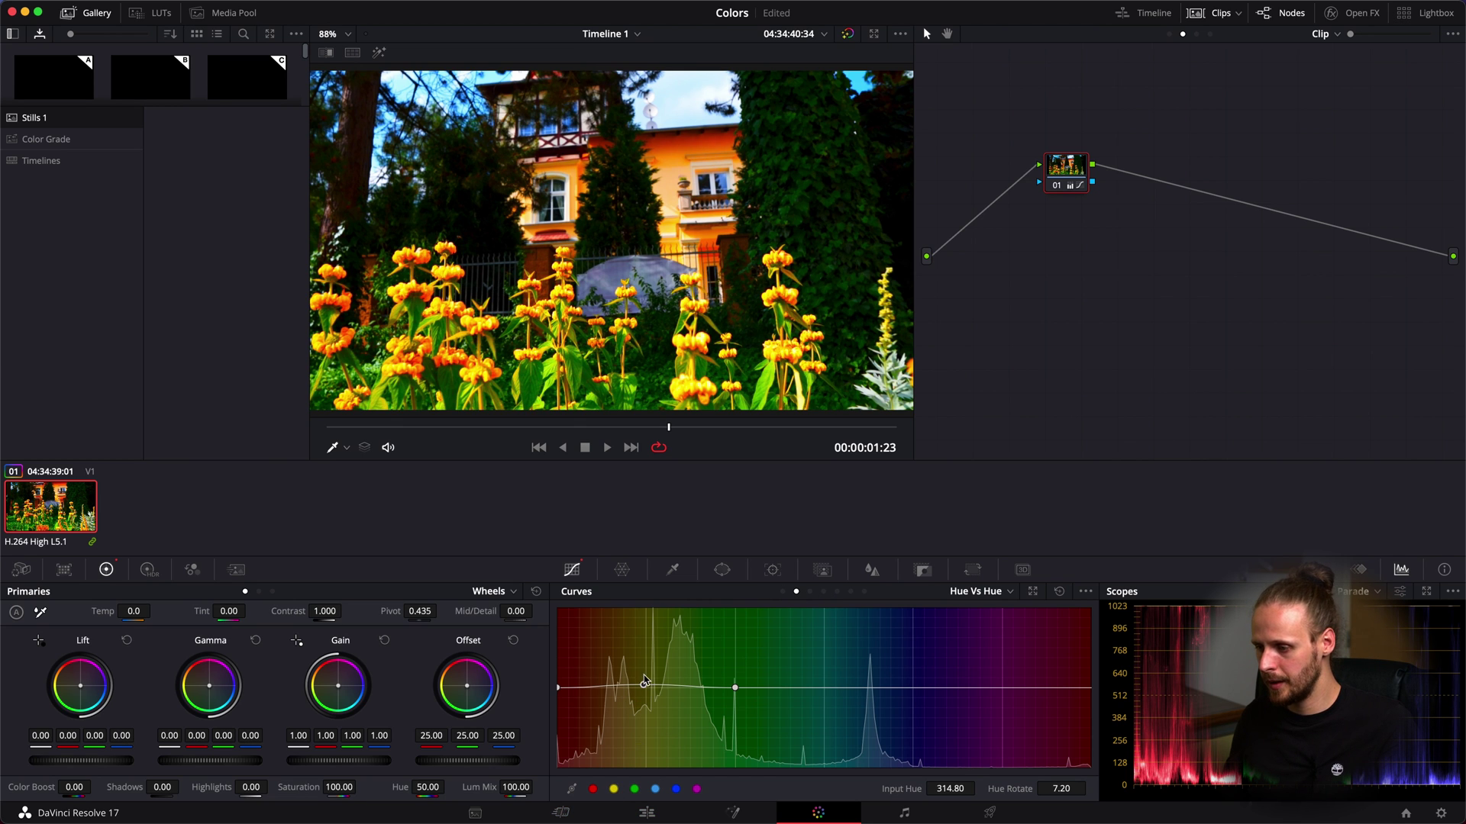
left_click_drag(645, 681, 642, 669)
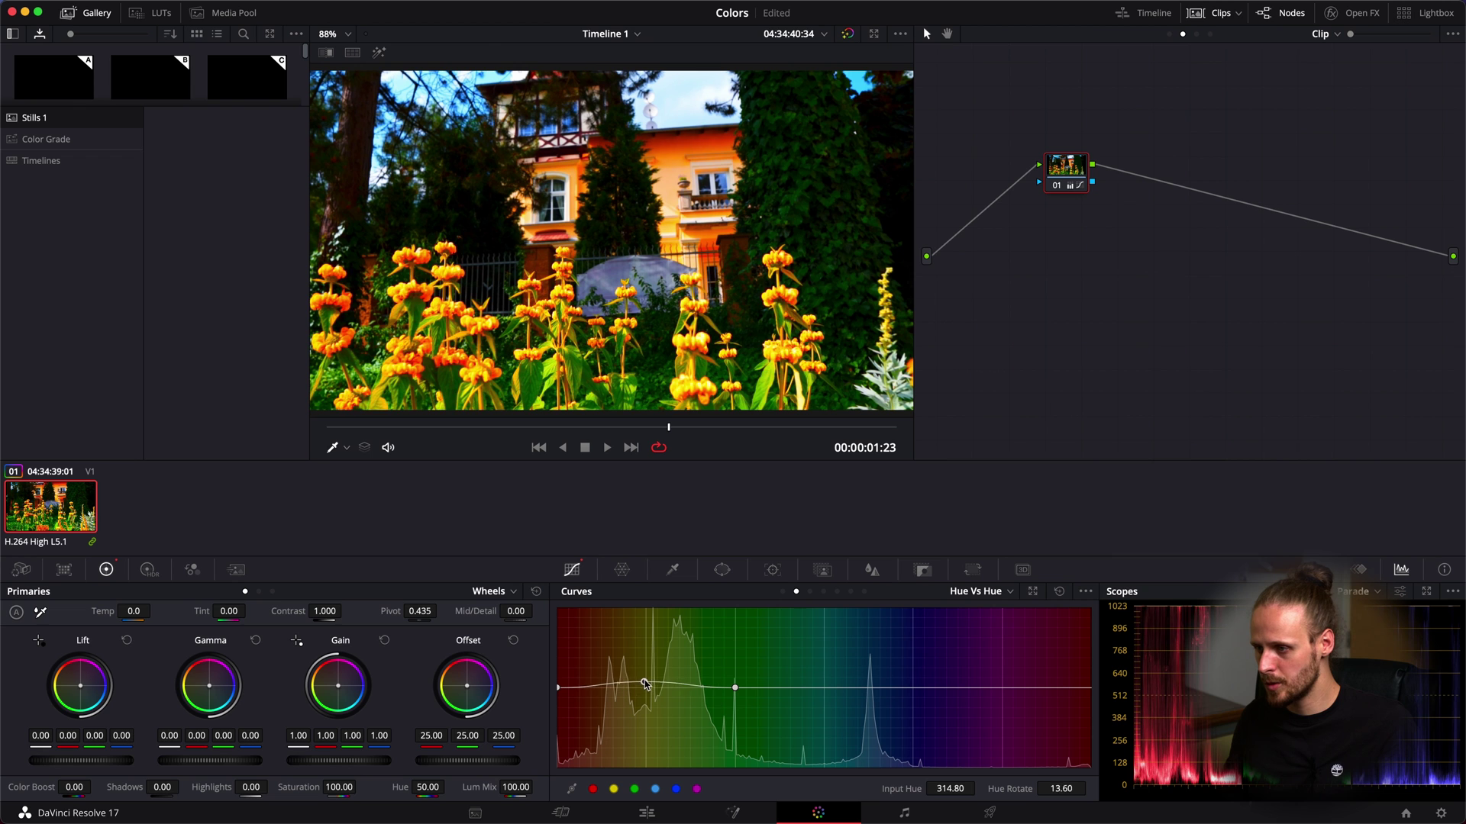
- Export Timeline 1 again as 'correct colors' and render it as Job 2
left_click(992, 813)
double_click(69, 134)
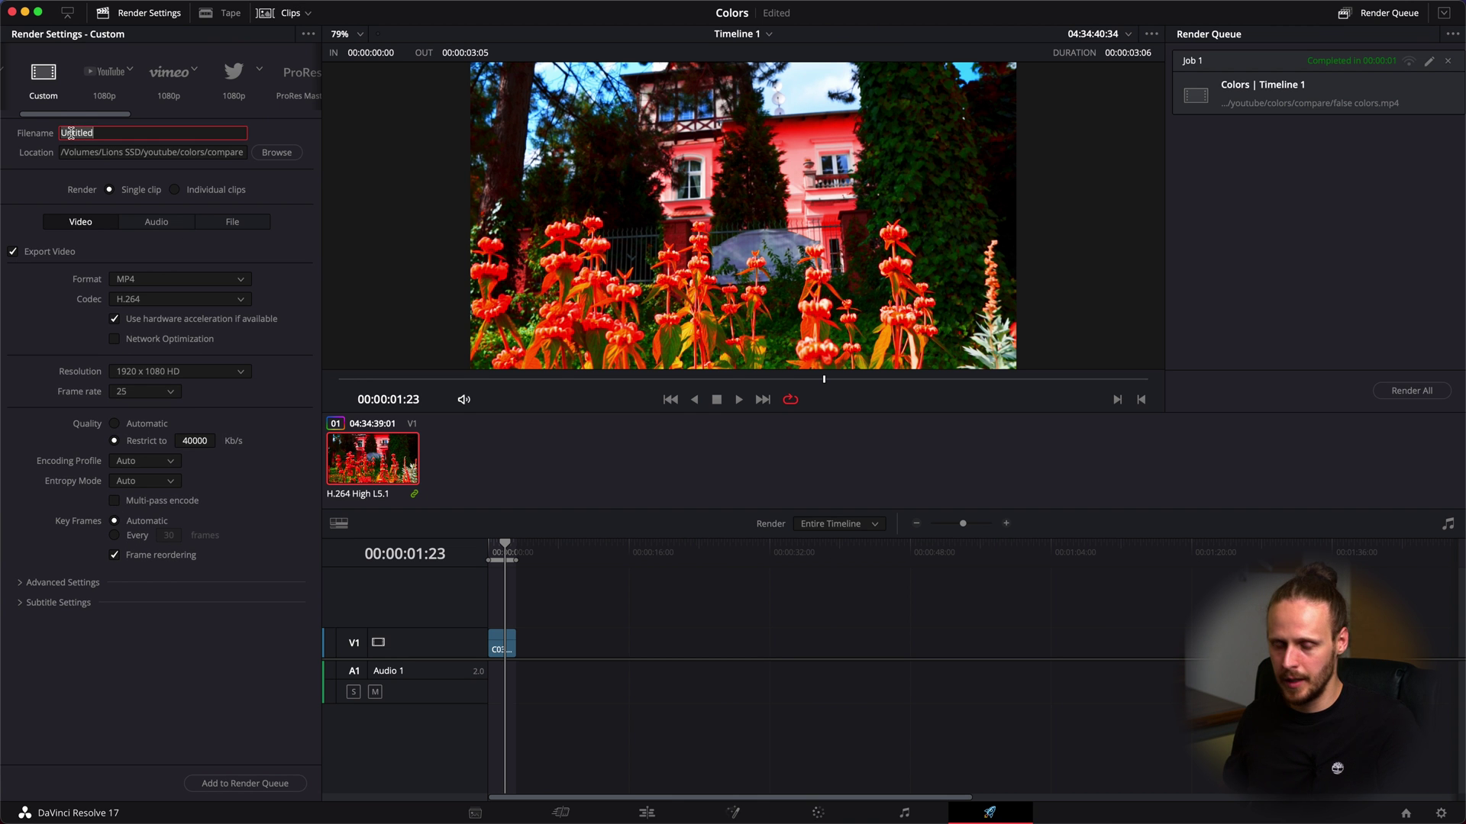
type("co")
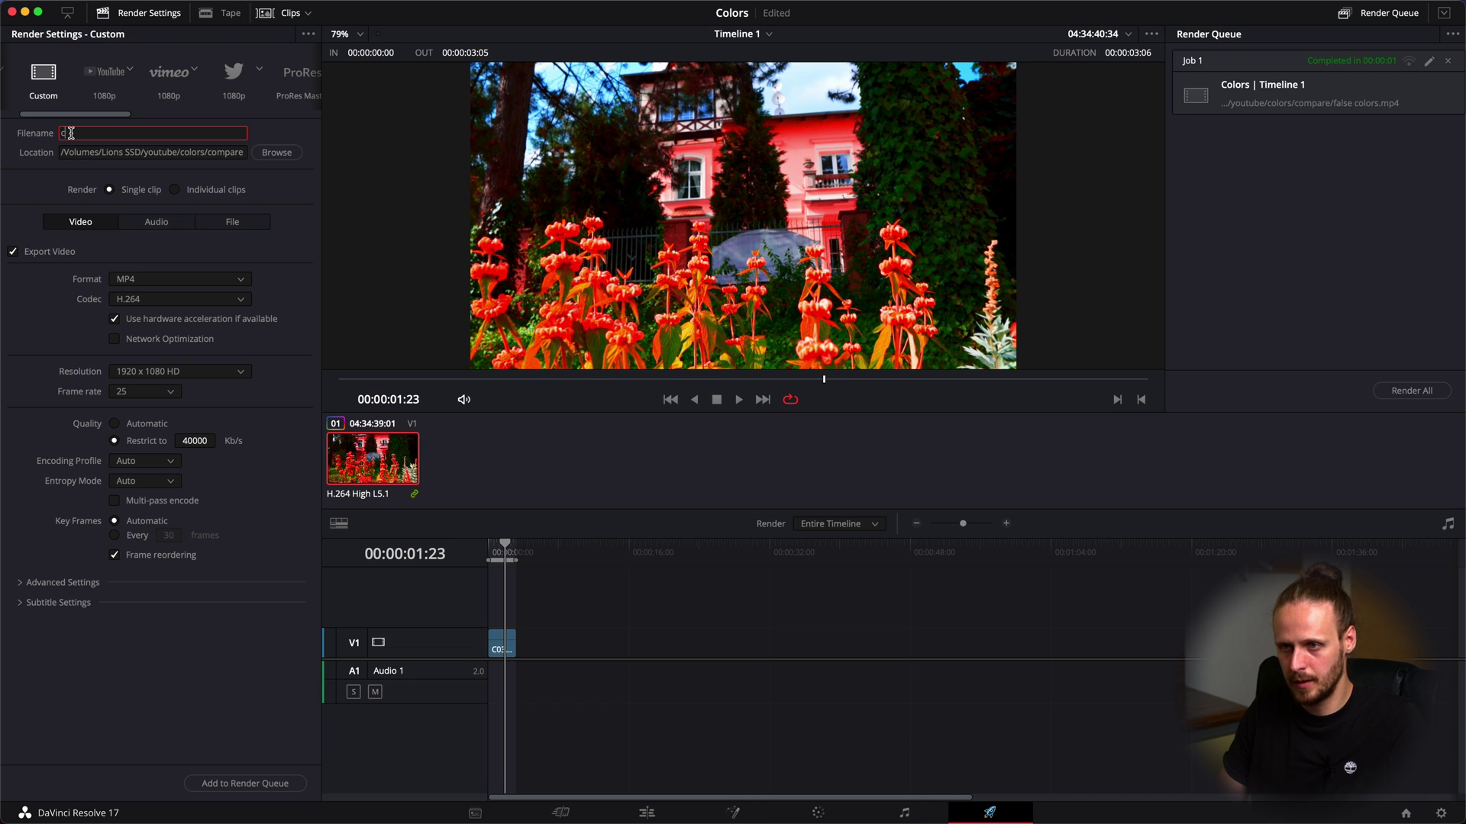
type("rrect colors")
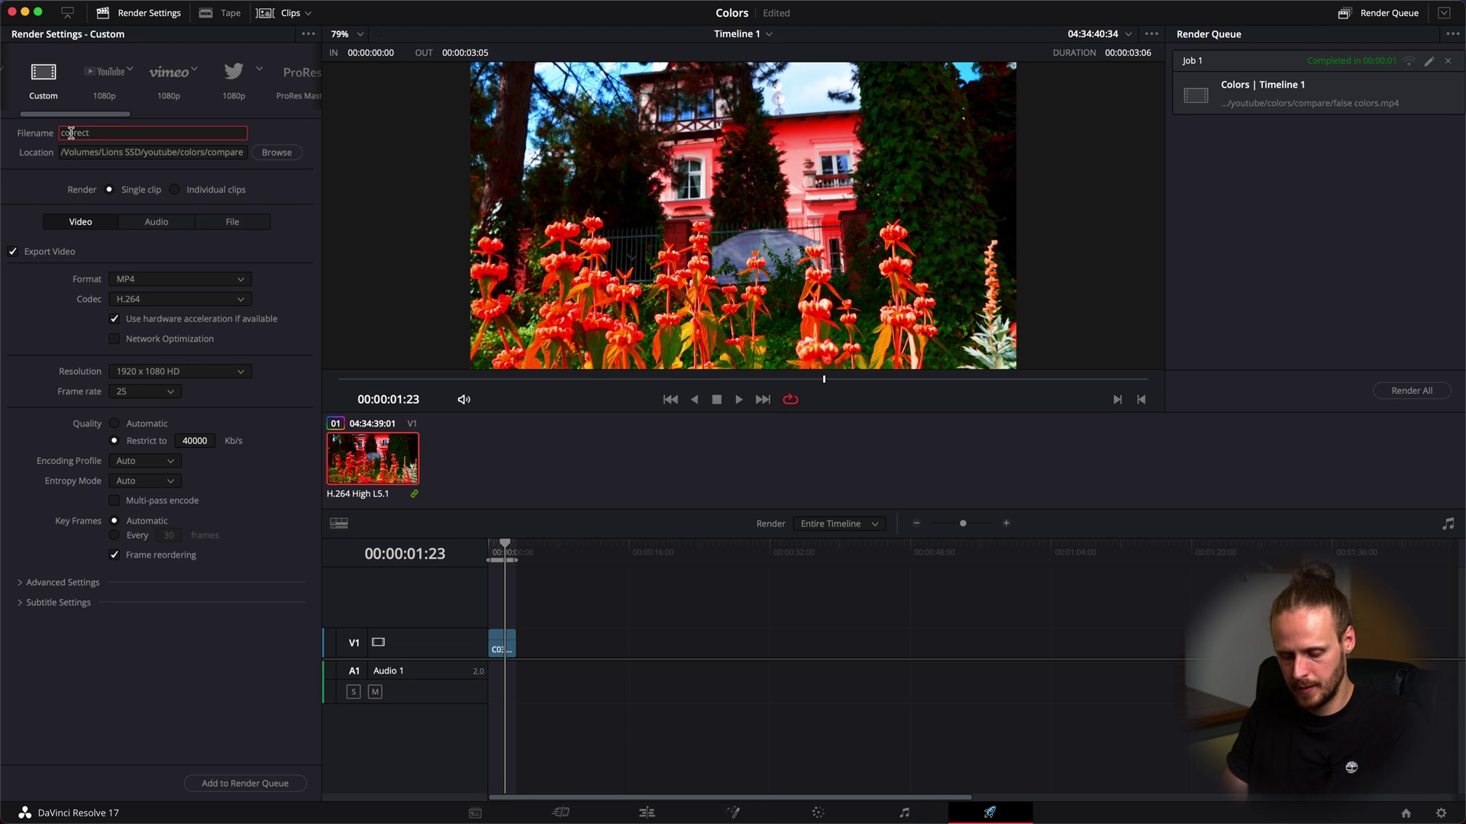
left_click(239, 786)
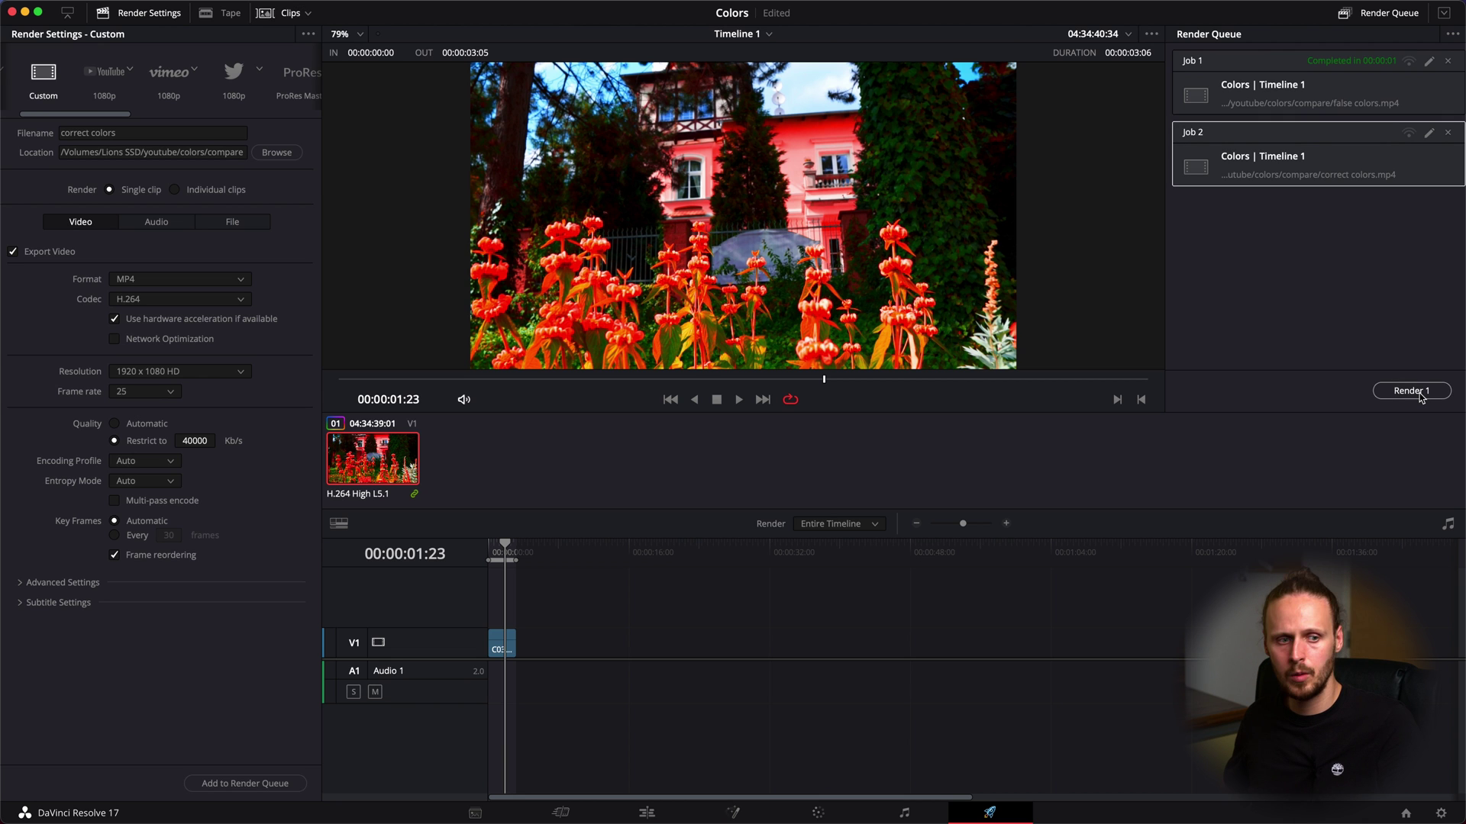
left_click(1419, 394)
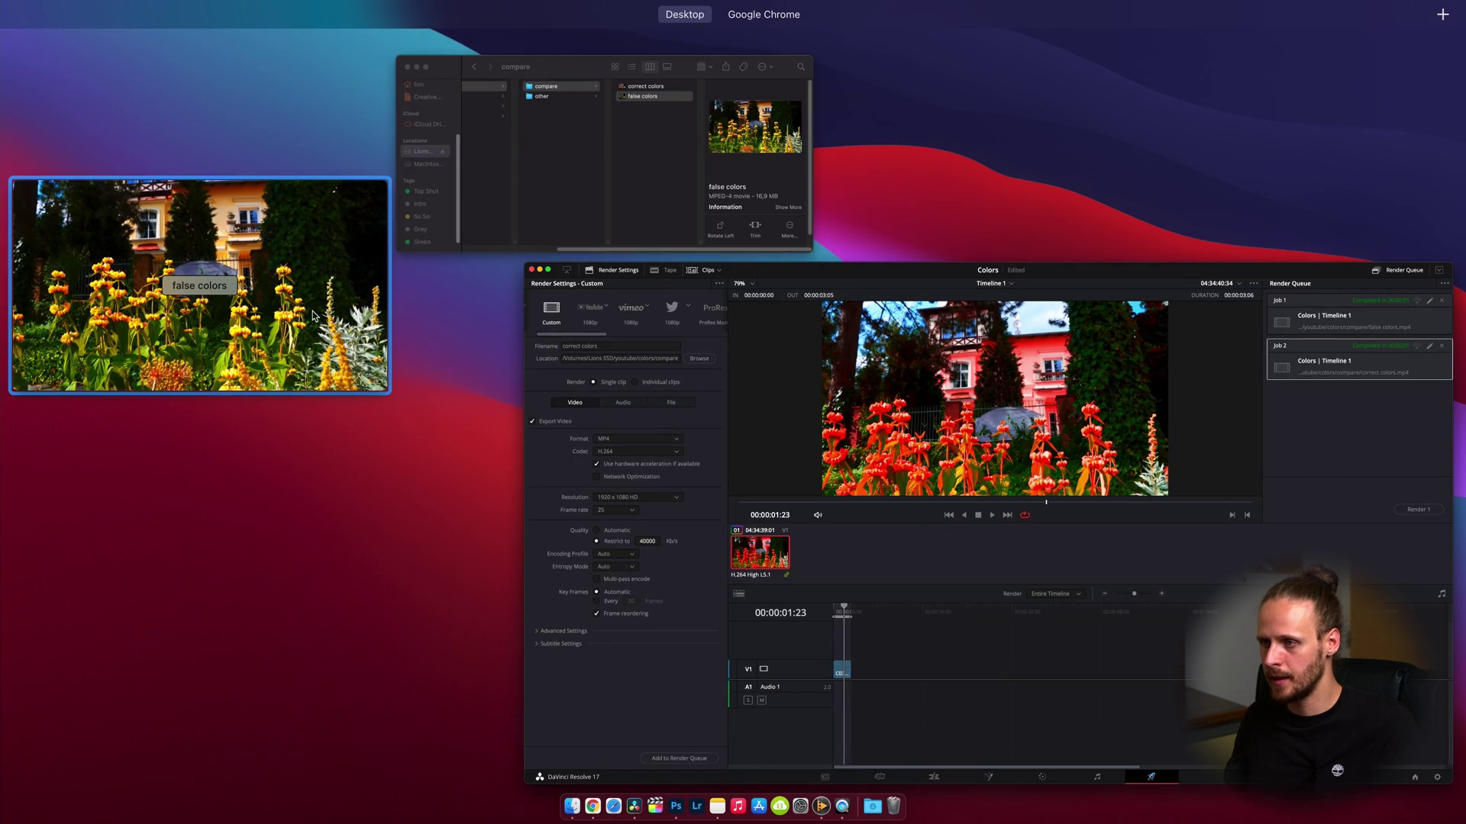
- Open correct colors.mp4 from the compare folder in the movie player beside the Resolve viewer
left_click(603, 145)
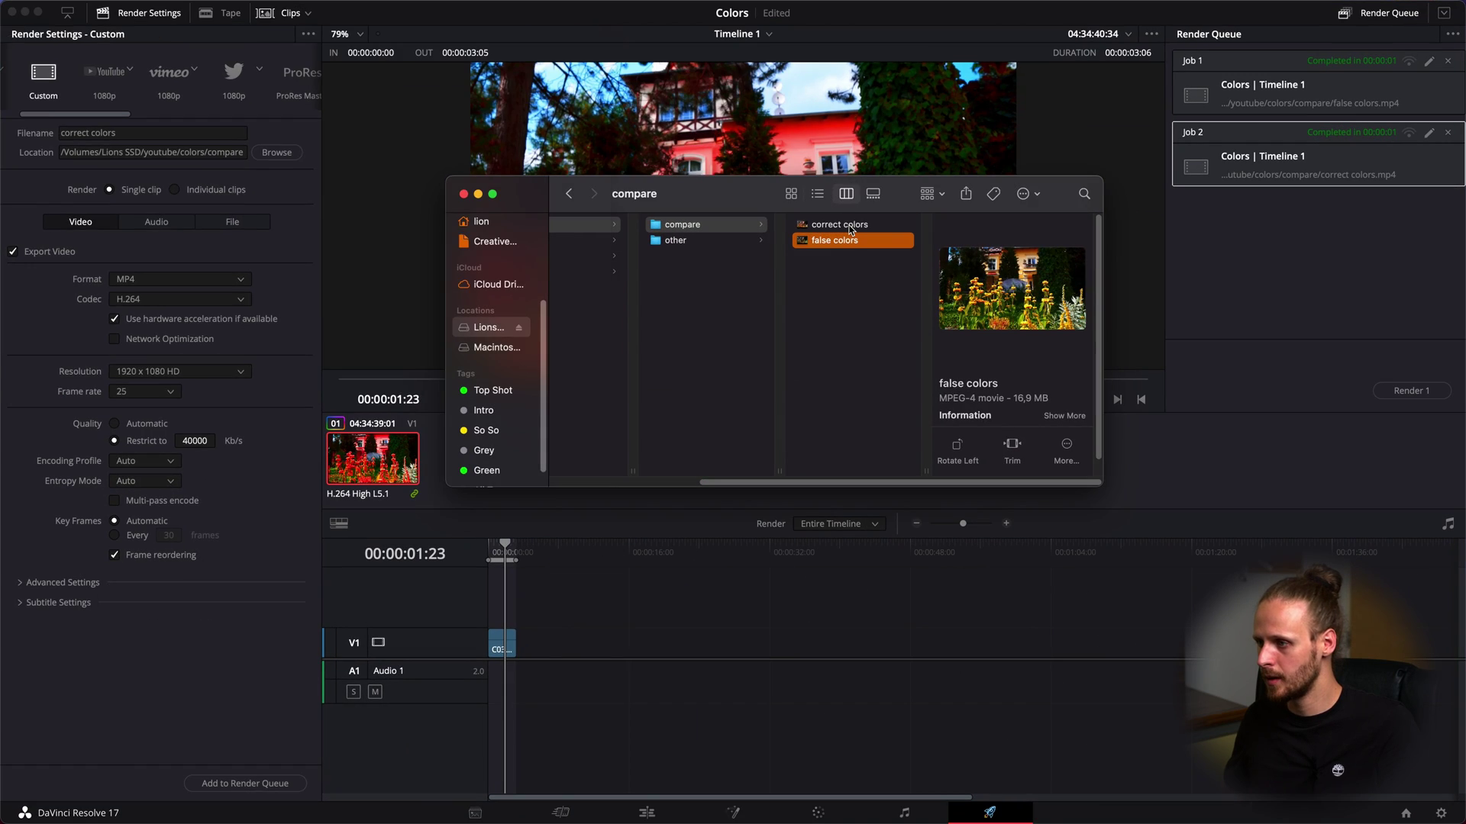
double_click(851, 229)
key("super+Tab")
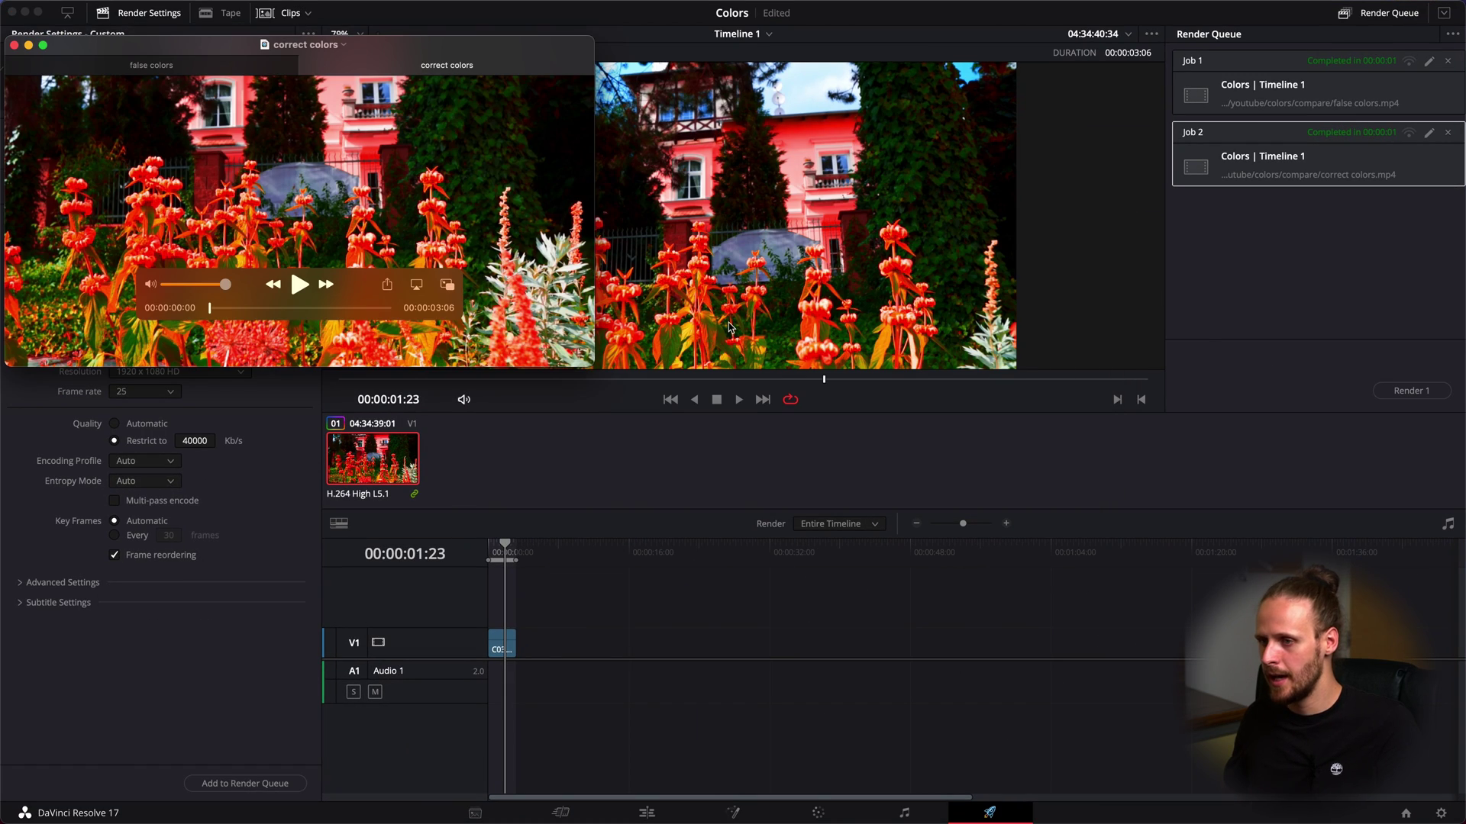